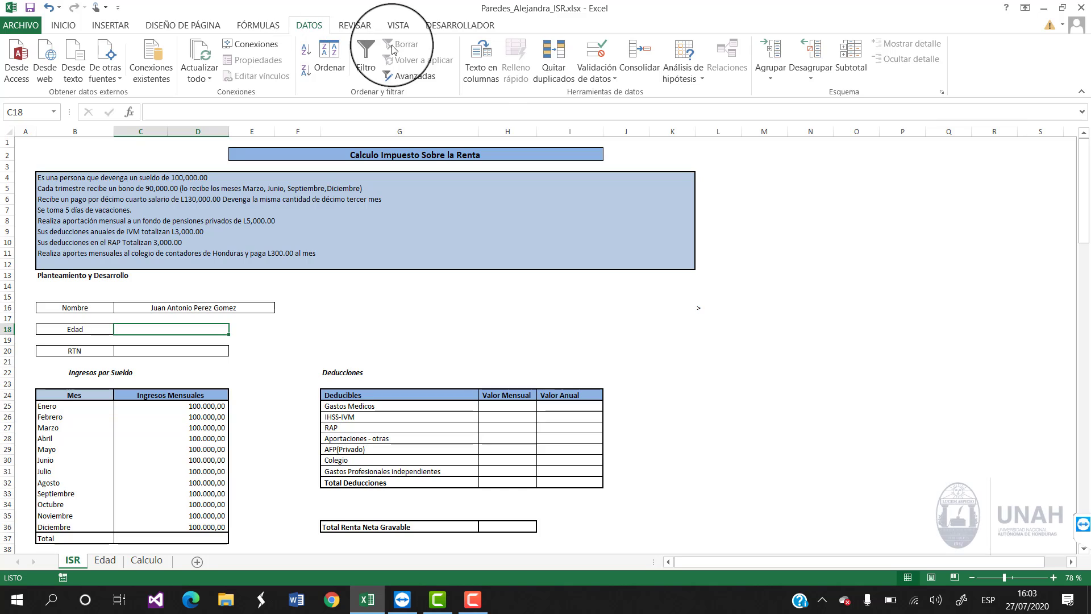
# Step: Add list data validation to the Edad cell C18, using Edad!$A$1:$A$84 as the source
pyautogui.click(604, 75)
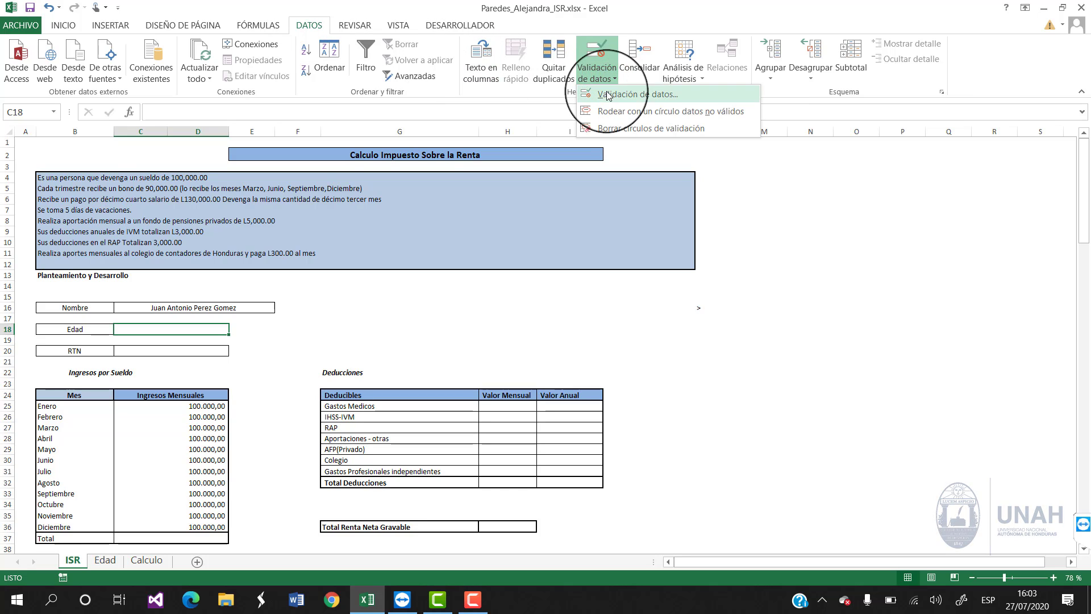
pyautogui.click(610, 95)
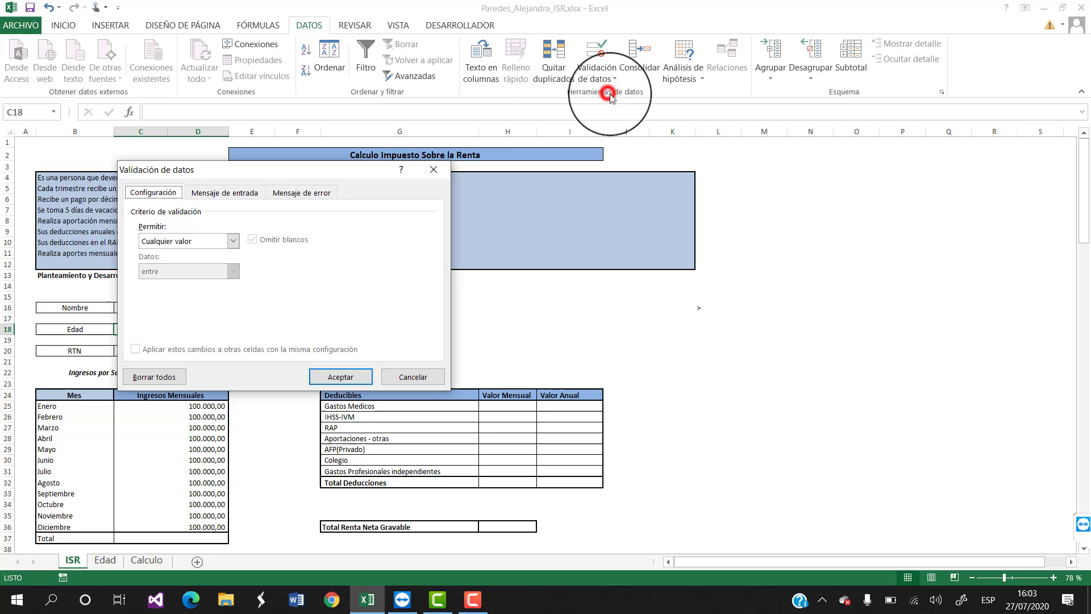
pyautogui.click(233, 242)
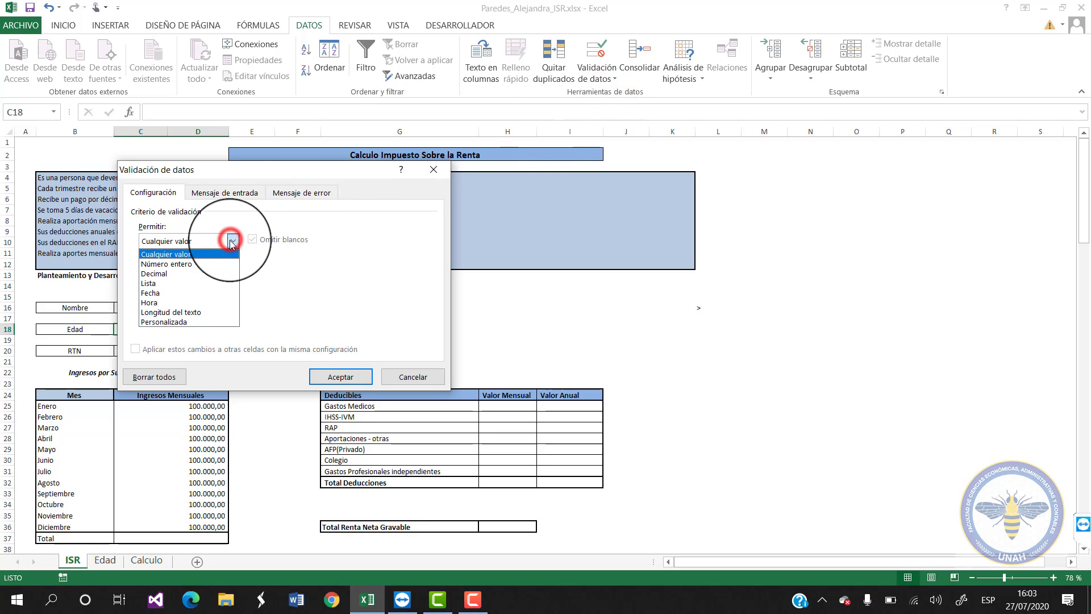
pyautogui.click(204, 285)
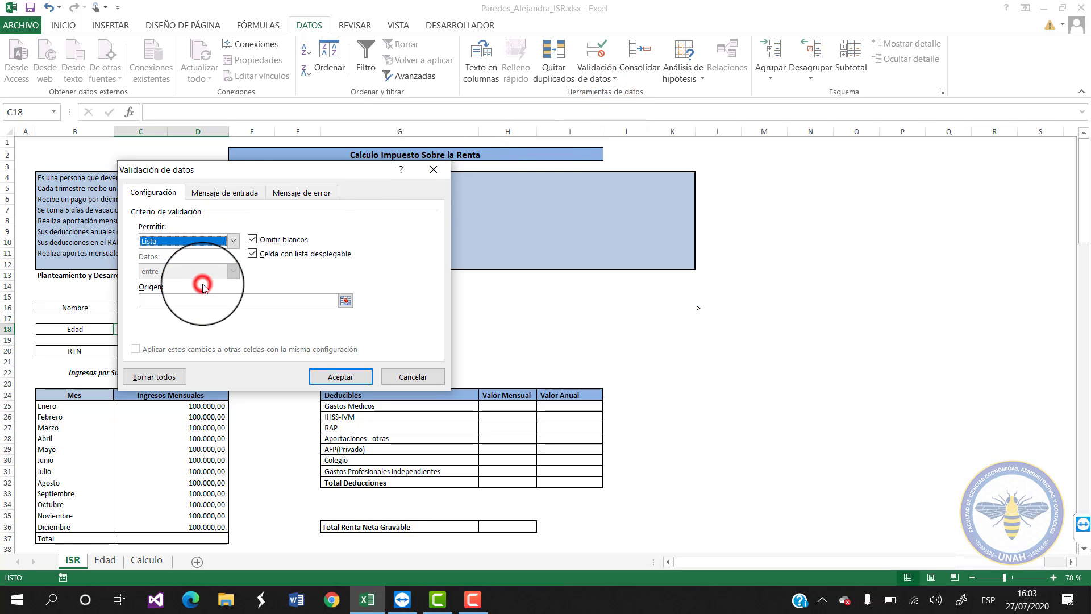
pyautogui.click(346, 302)
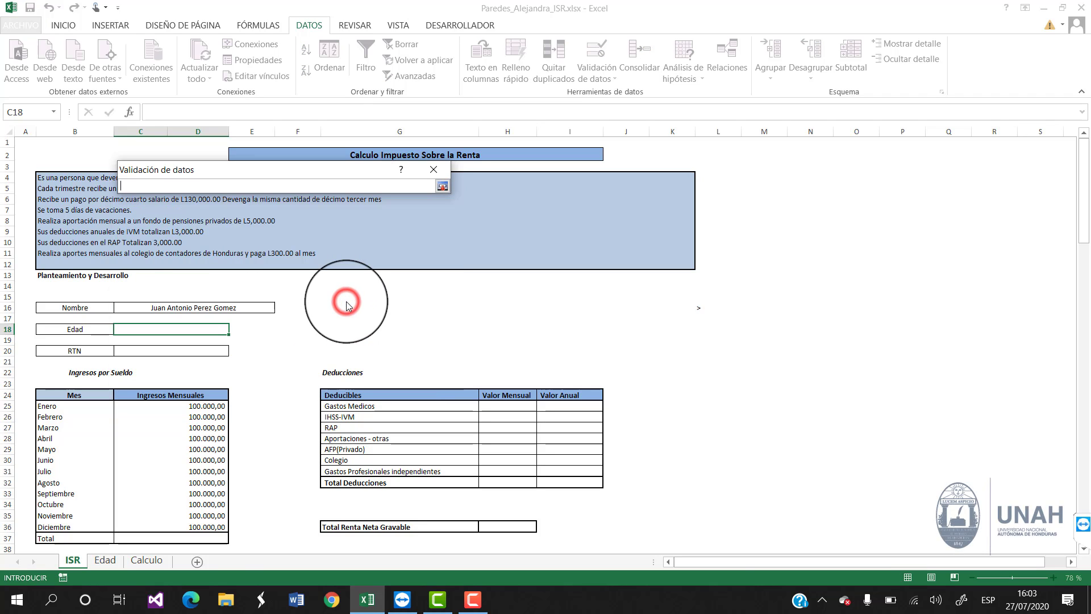
pyautogui.click(439, 185)
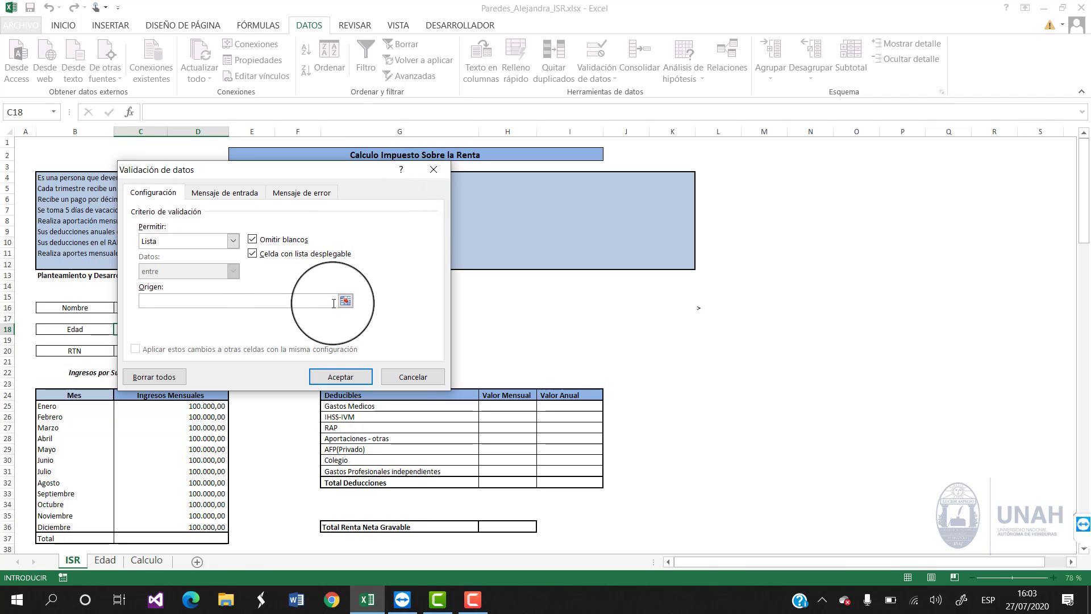
pyautogui.click(346, 302)
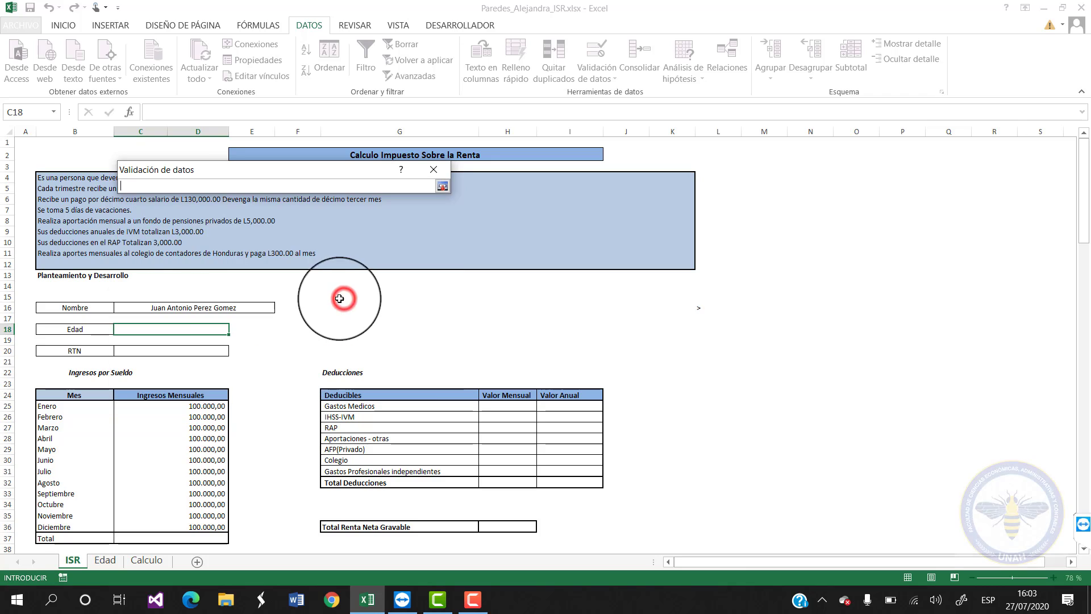
pyautogui.click(103, 560)
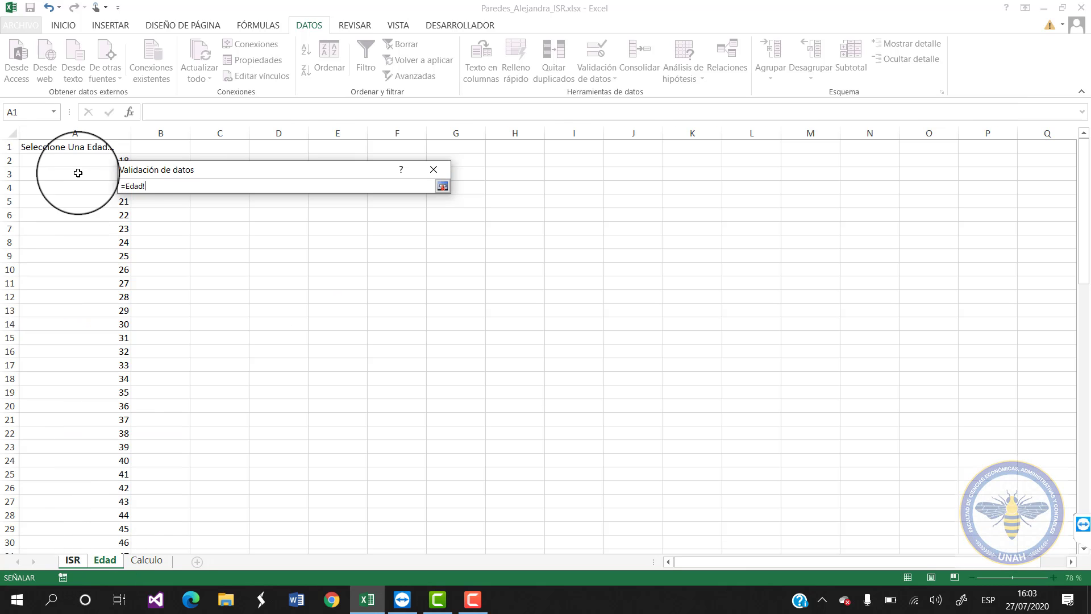
pyautogui.moveTo(78, 146); pyautogui.dragTo(92, 523)
pyautogui.moveTo(146, 330); pyautogui.dragTo(147, 328)
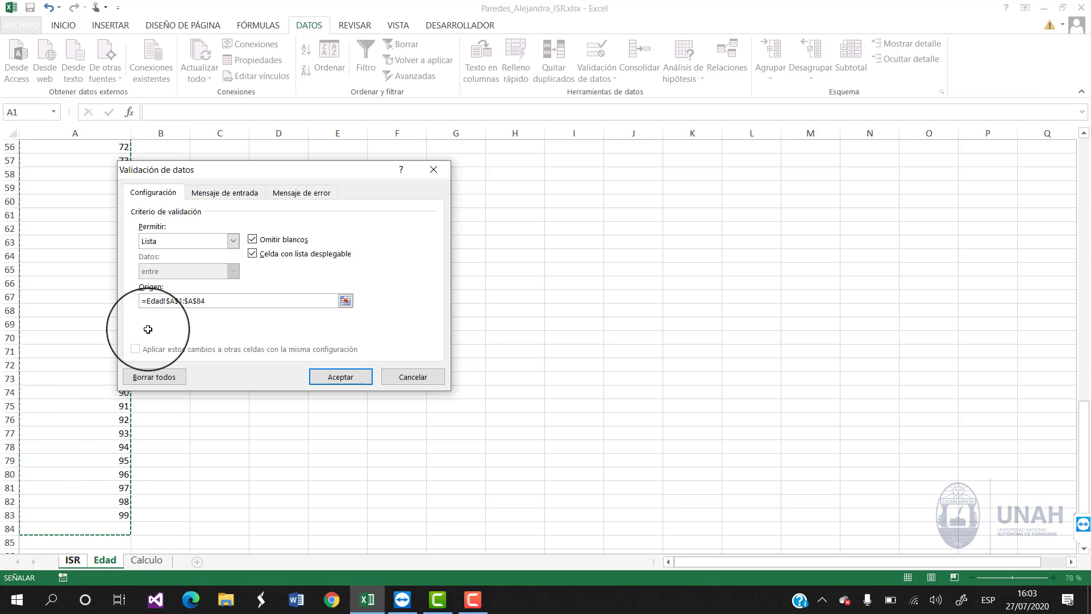
pyautogui.click(342, 377)
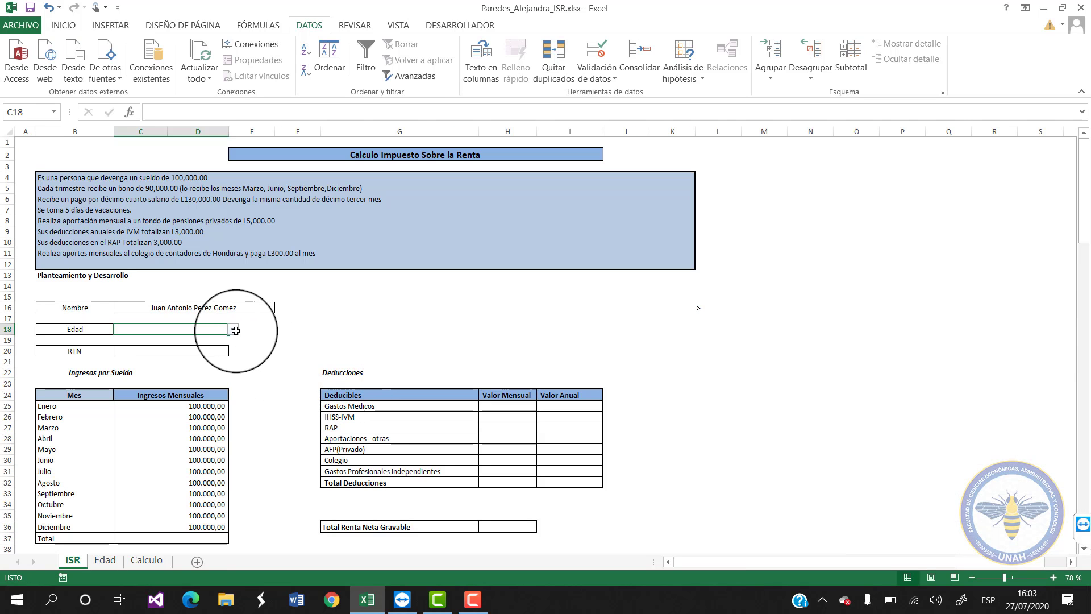
# Step: Choose 33 from the age list in the Edad cell
pyautogui.click(233, 329)
pyautogui.click(233, 389)
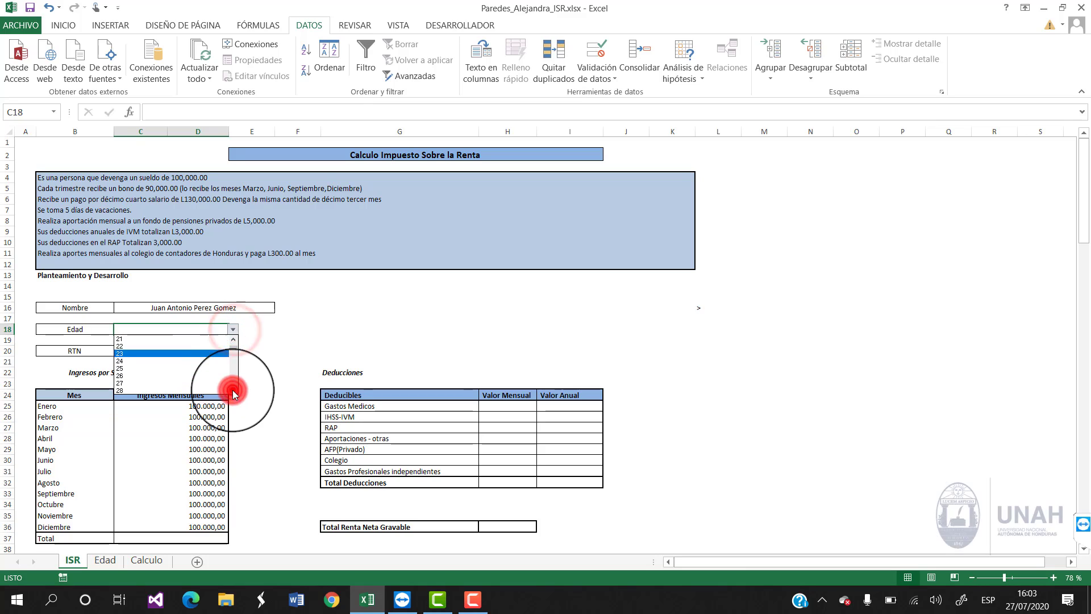
pyautogui.click(233, 390)
pyautogui.click(179, 389)
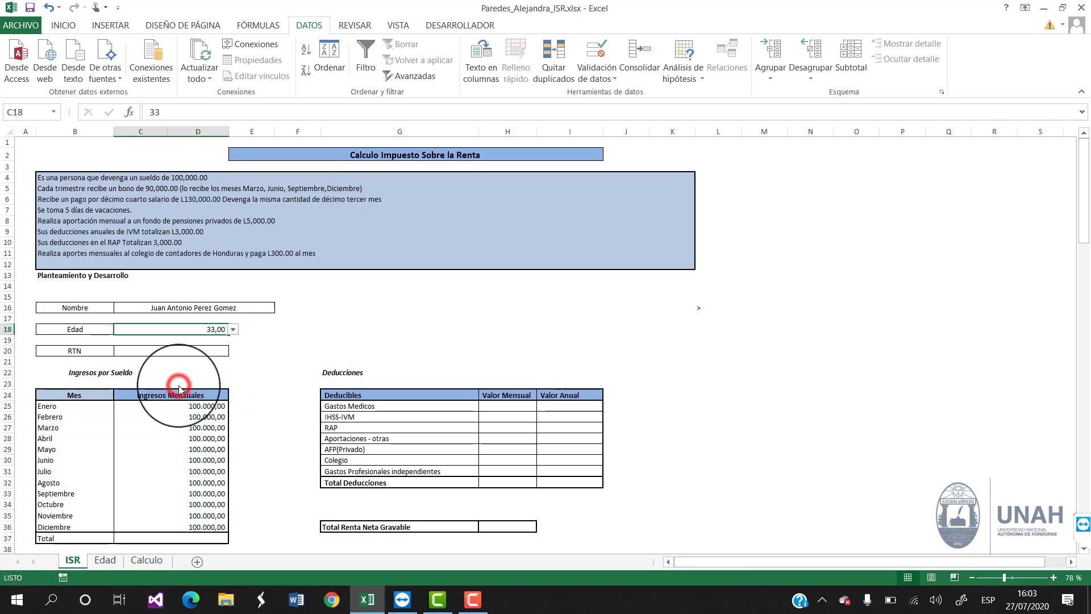
# Step: Change the selected value in the Edad cell to 34 using its validation list
pyautogui.click(232, 329)
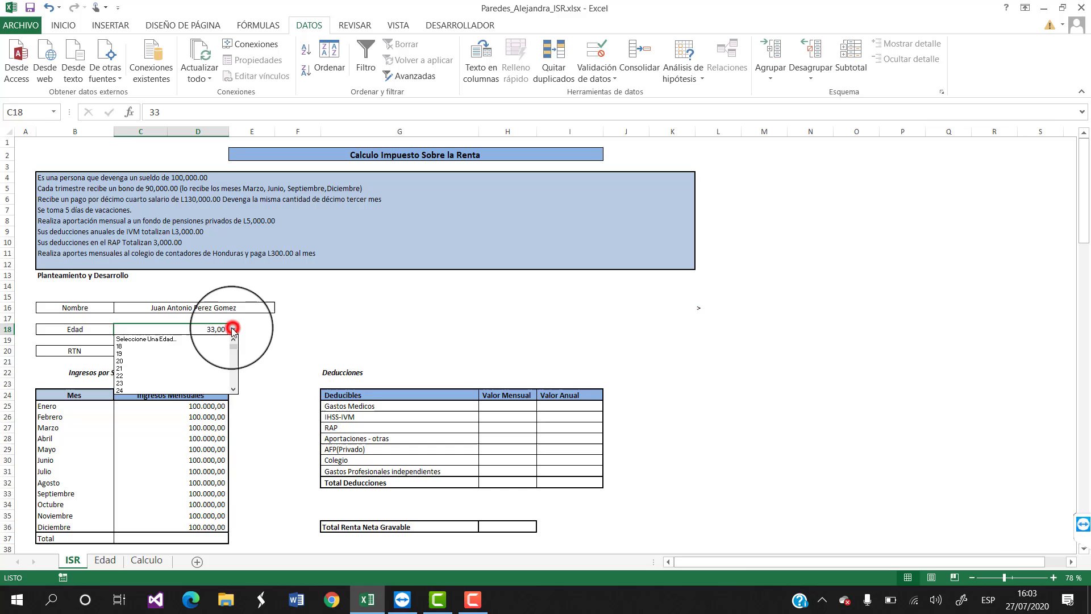
pyautogui.click(236, 391)
pyautogui.click(235, 391)
pyautogui.click(236, 391)
pyautogui.click(235, 391)
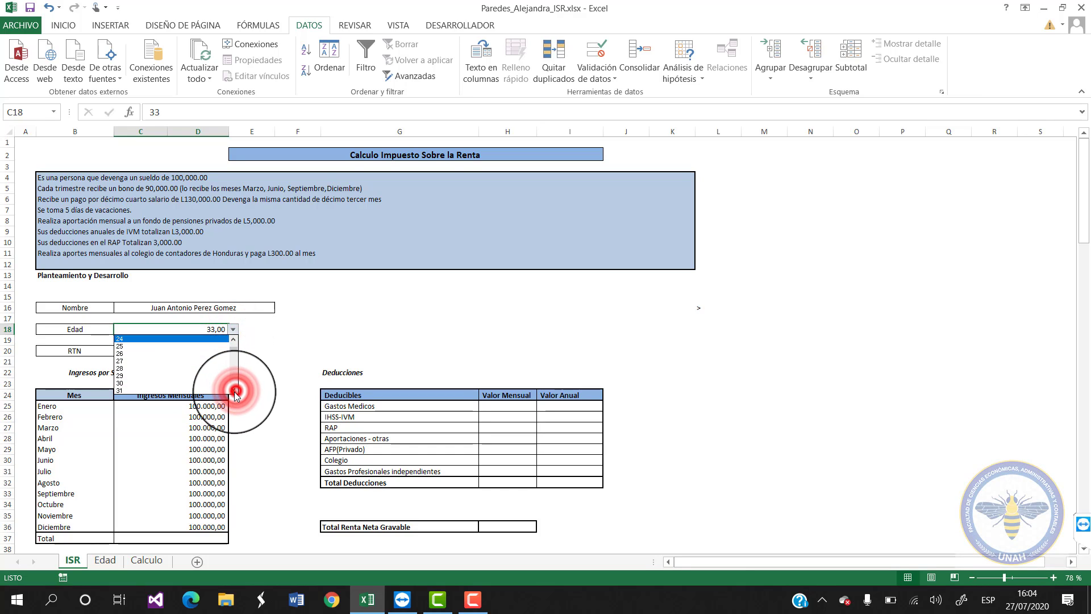
pyautogui.click(236, 391)
pyautogui.click(236, 391)
pyautogui.click(235, 391)
pyautogui.click(177, 390)
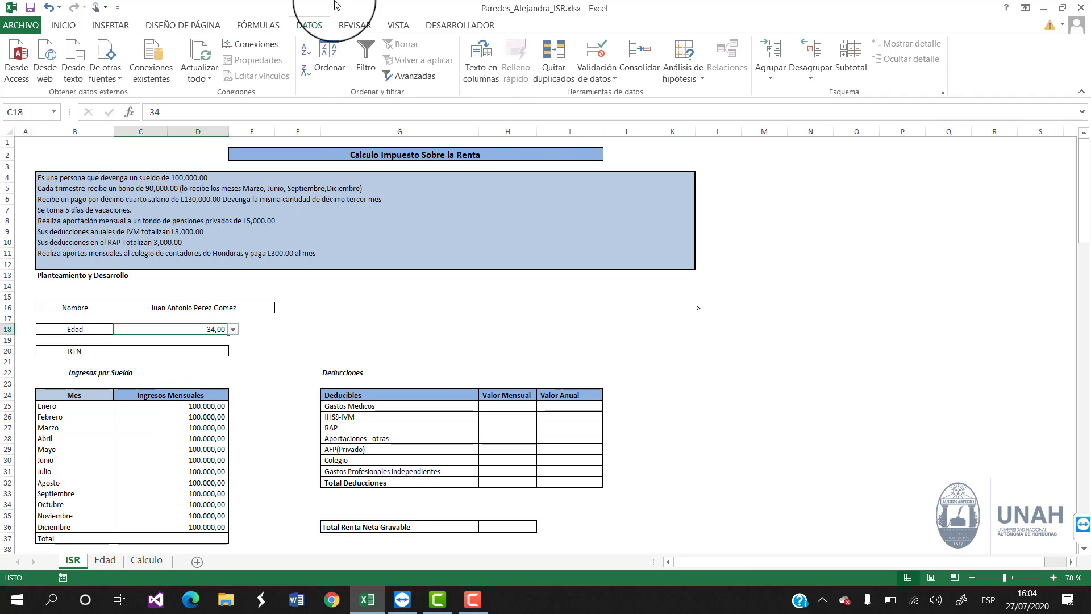
# Step: Set the number format of the Edad cell to General
pyautogui.doubleClick(67, 27)
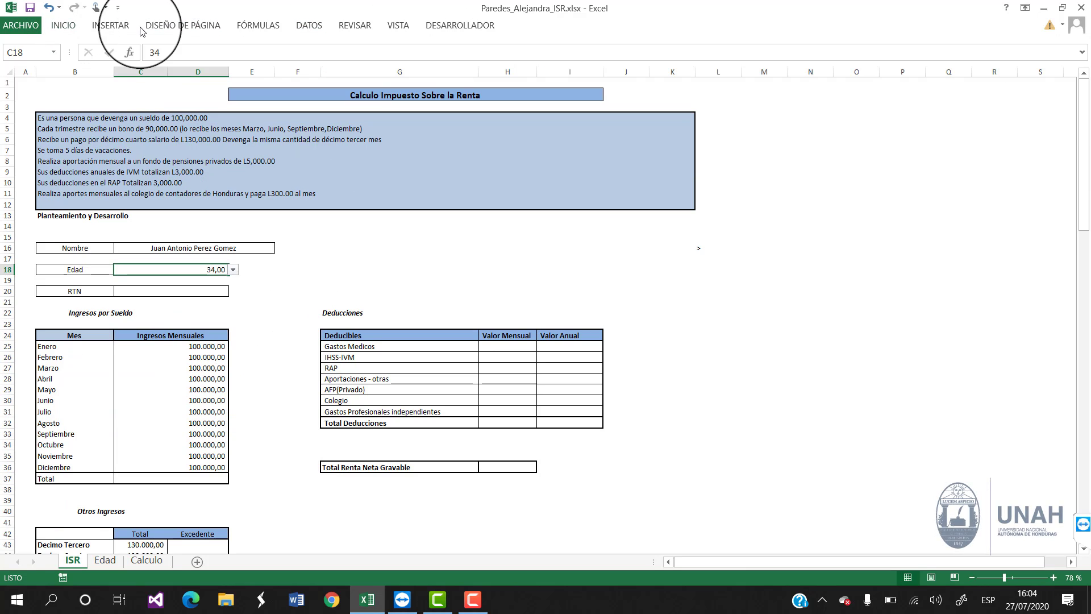
pyautogui.click(63, 25)
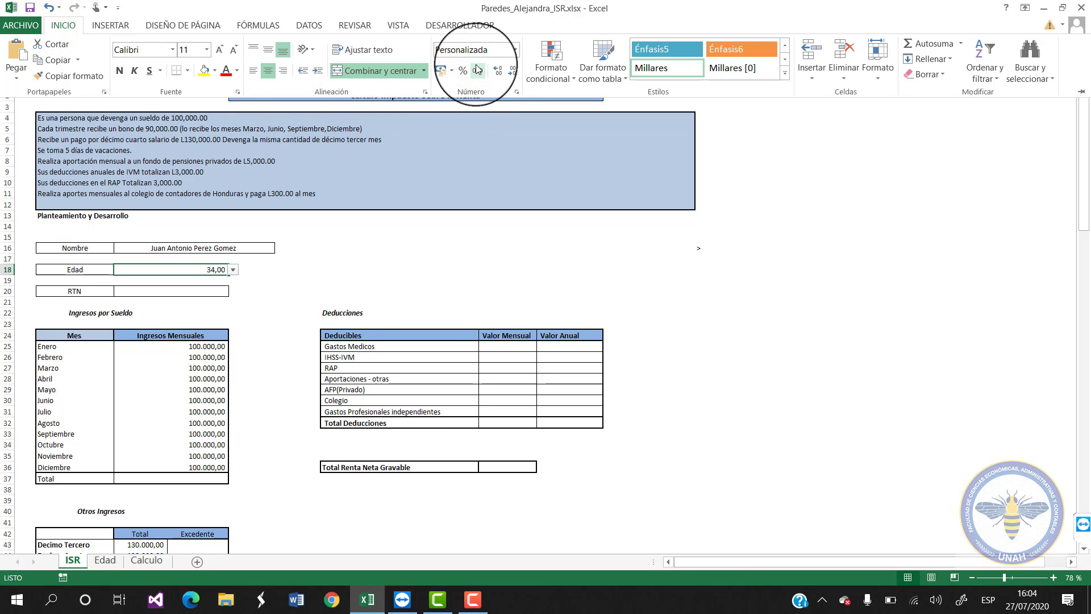
pyautogui.click(515, 49)
pyautogui.click(506, 71)
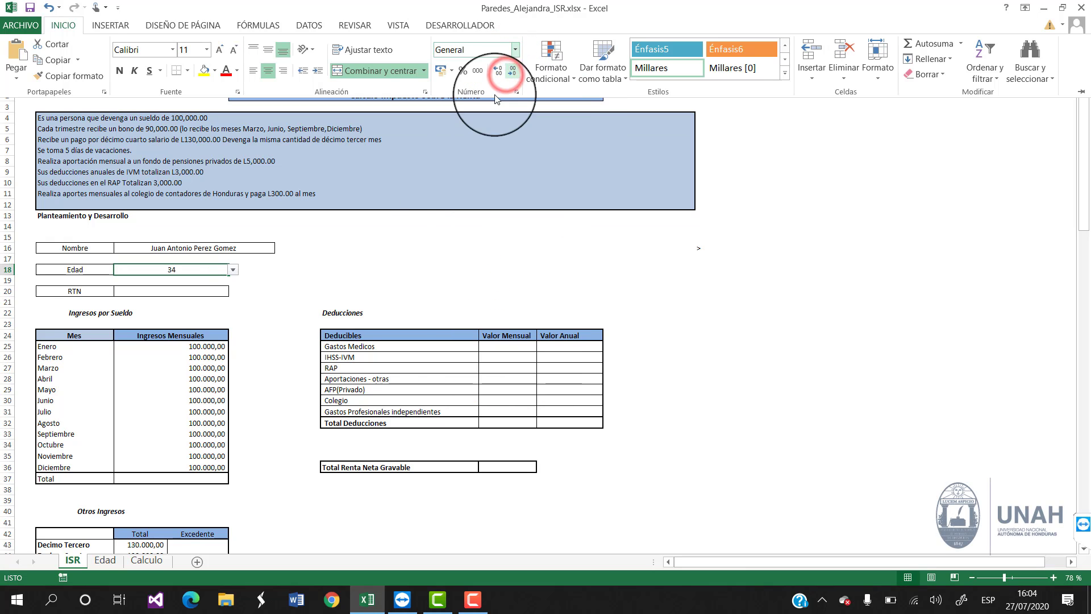
# Step: Total the monthly salary income in C37 with the formula =SI.ERROR(PROMEDIO(C25:D36)*12;0)
pyautogui.click(185, 478)
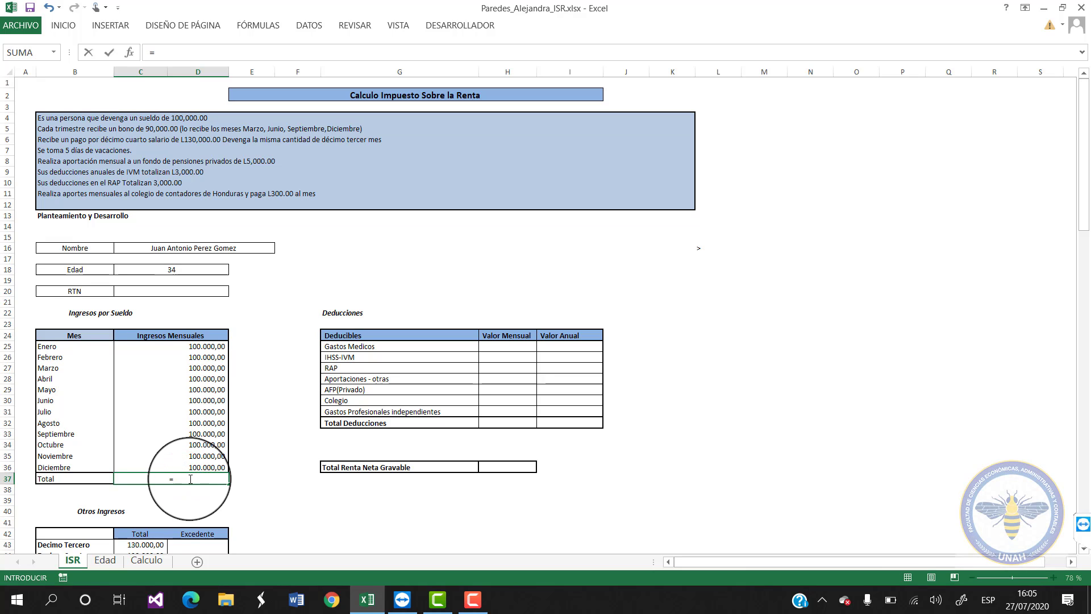
pyautogui.write('=si.err')
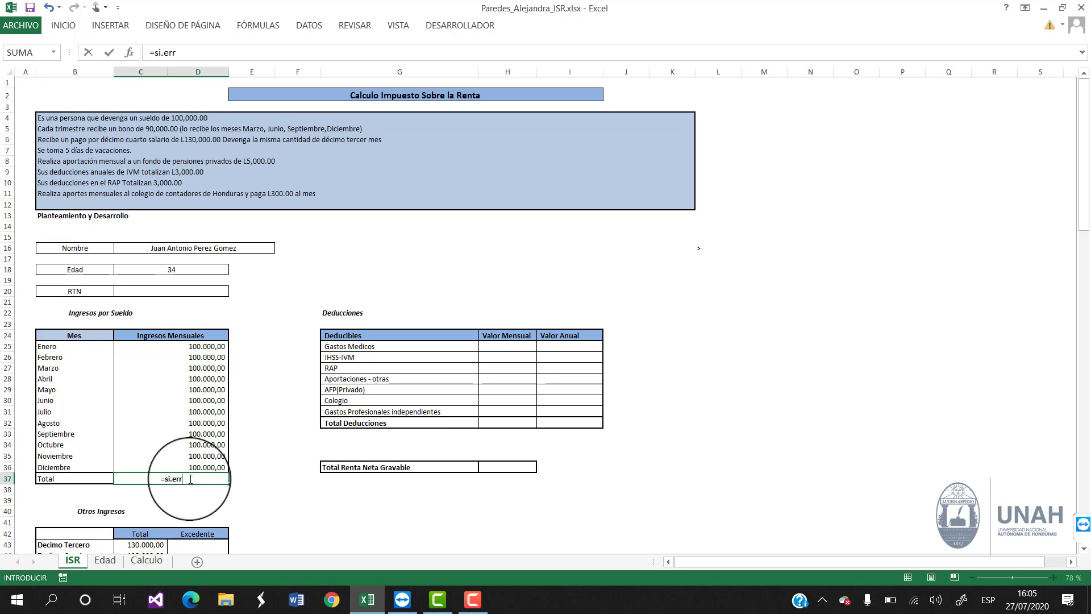
pyautogui.write('or(promedio')
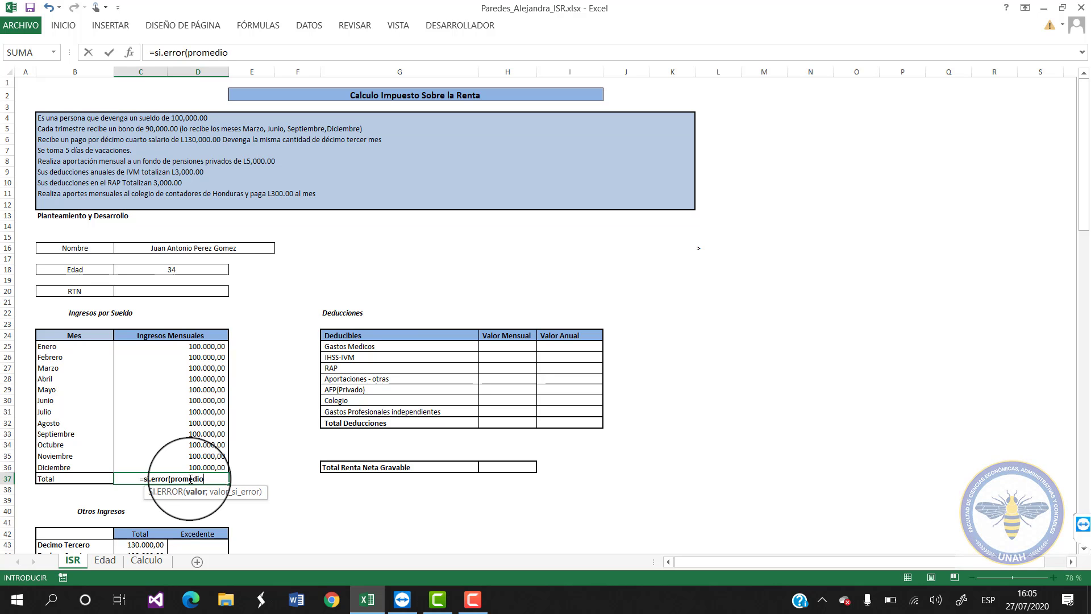
pyautogui.write('/')
pyautogui.press('BackSpace')
pyautogui.write('(')
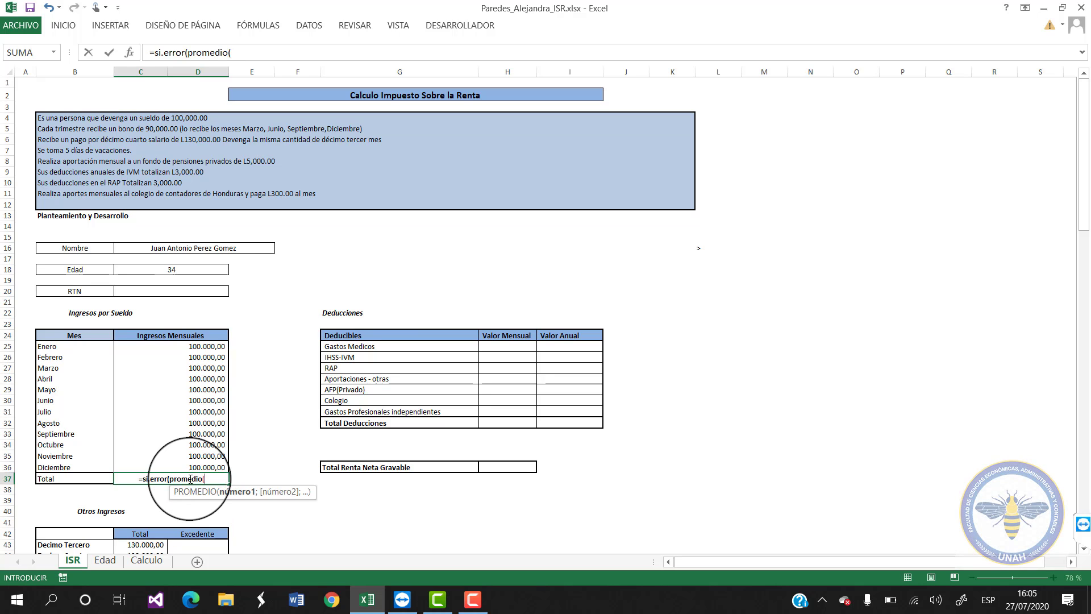
pyautogui.moveTo(182, 347); pyautogui.dragTo(176, 468)
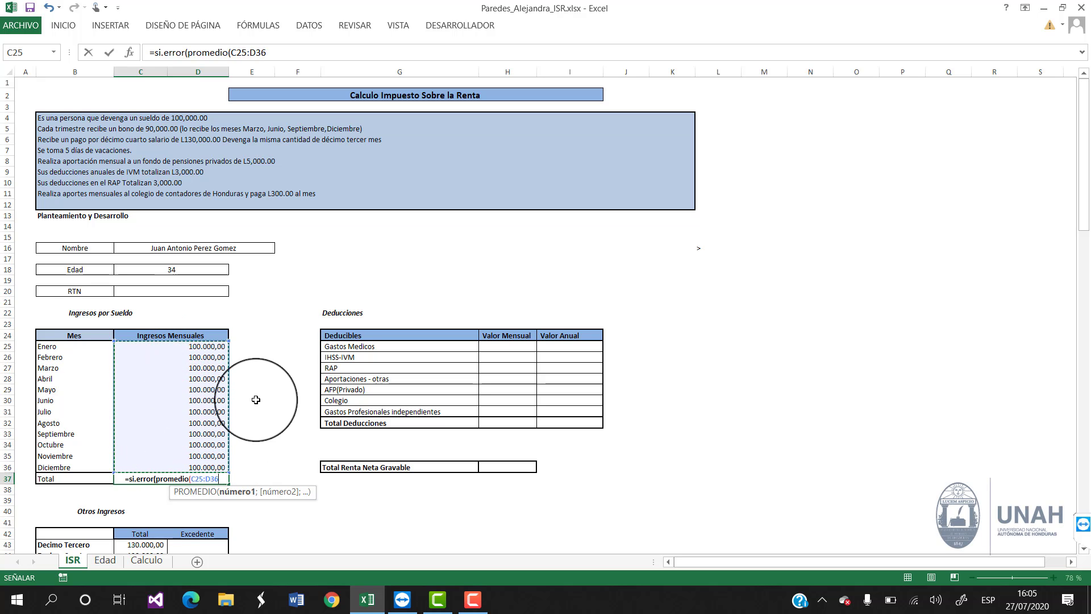
pyautogui.write(')*')
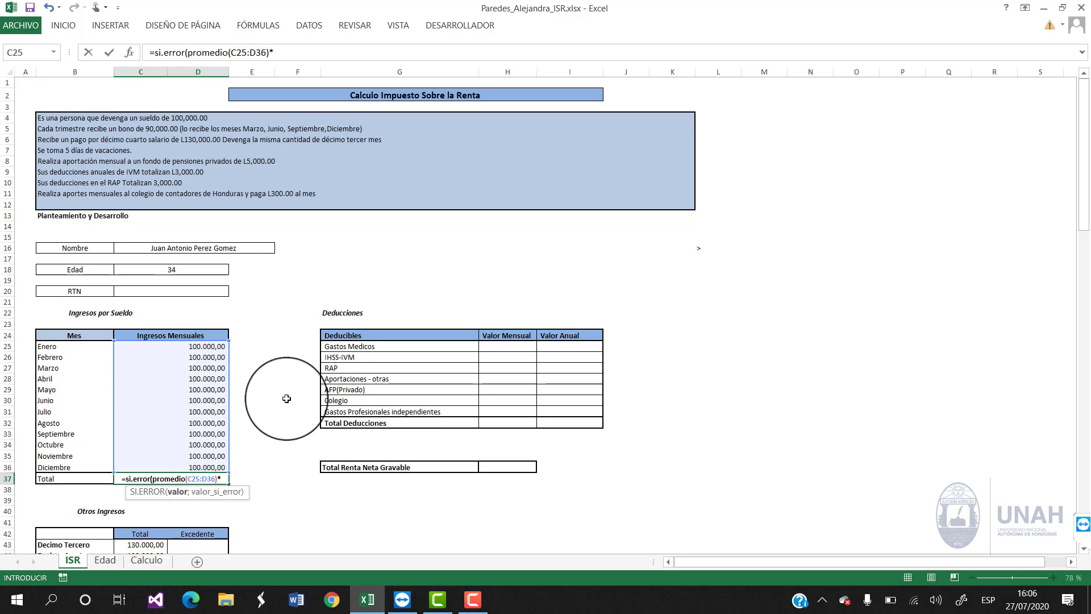
pyautogui.write('12;0)')
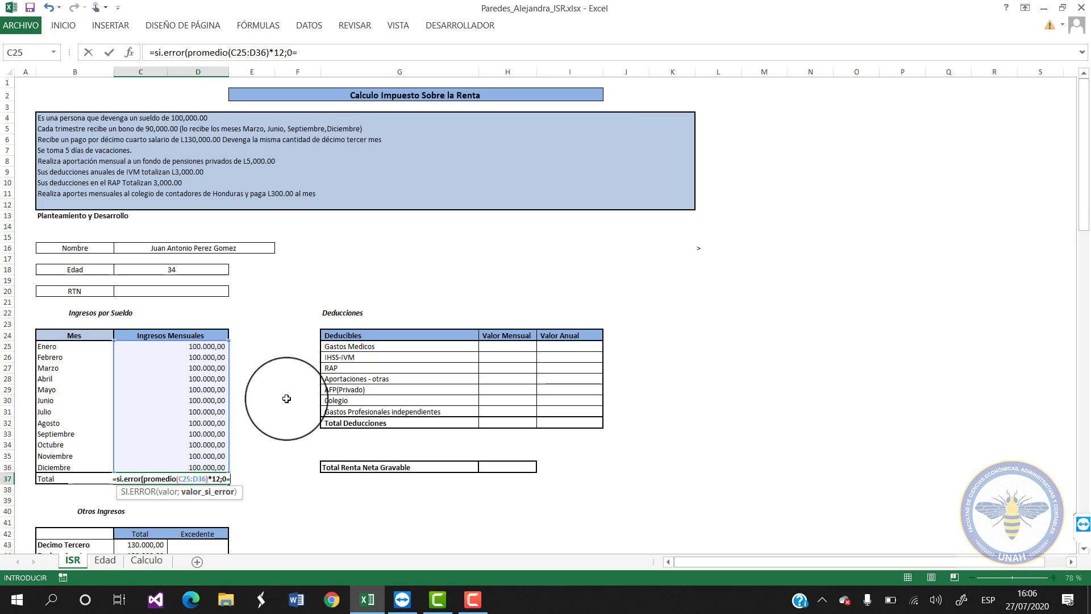
pyautogui.press('Return')
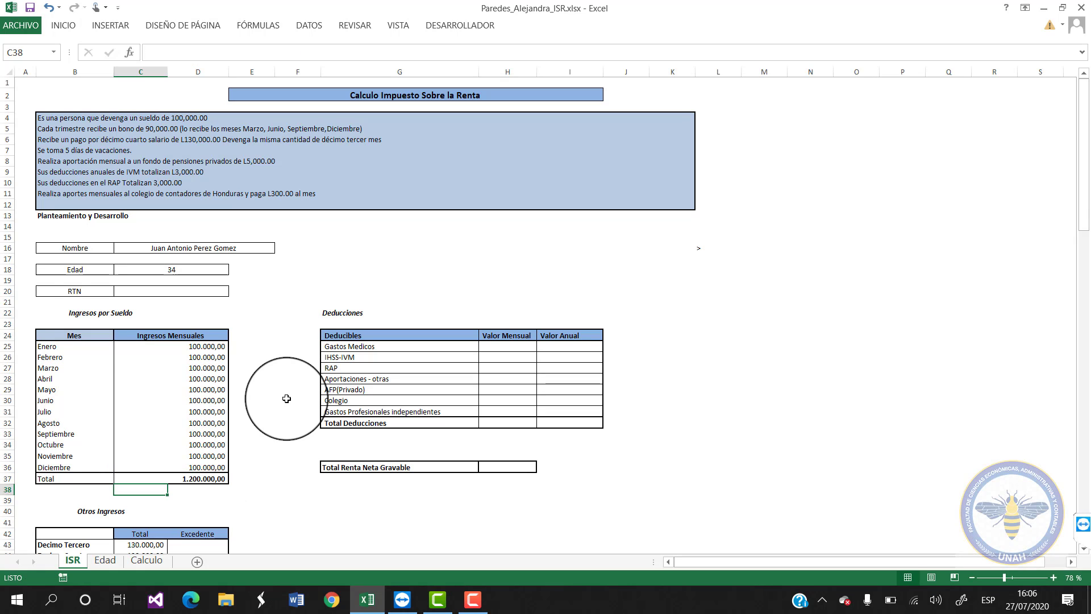
# Step: Calculate the Decimo Tercero excess in D43 with the formula =SI(C43>(10022,04*10);C43-(10022,04*10);0)
pyautogui.scroll(-2, 286, 398)
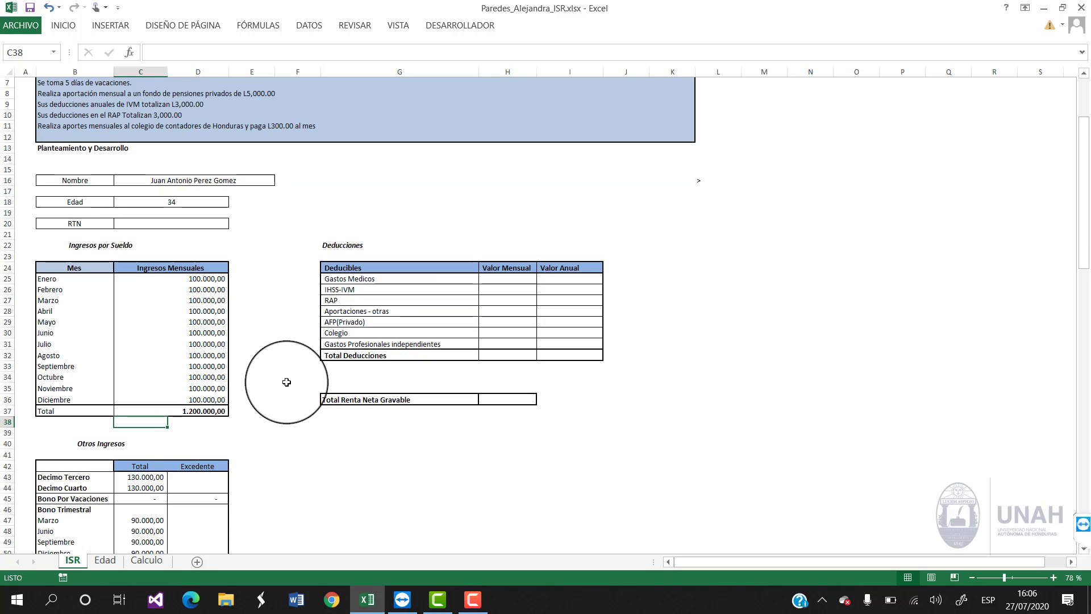
pyautogui.scroll(-2, 287, 382)
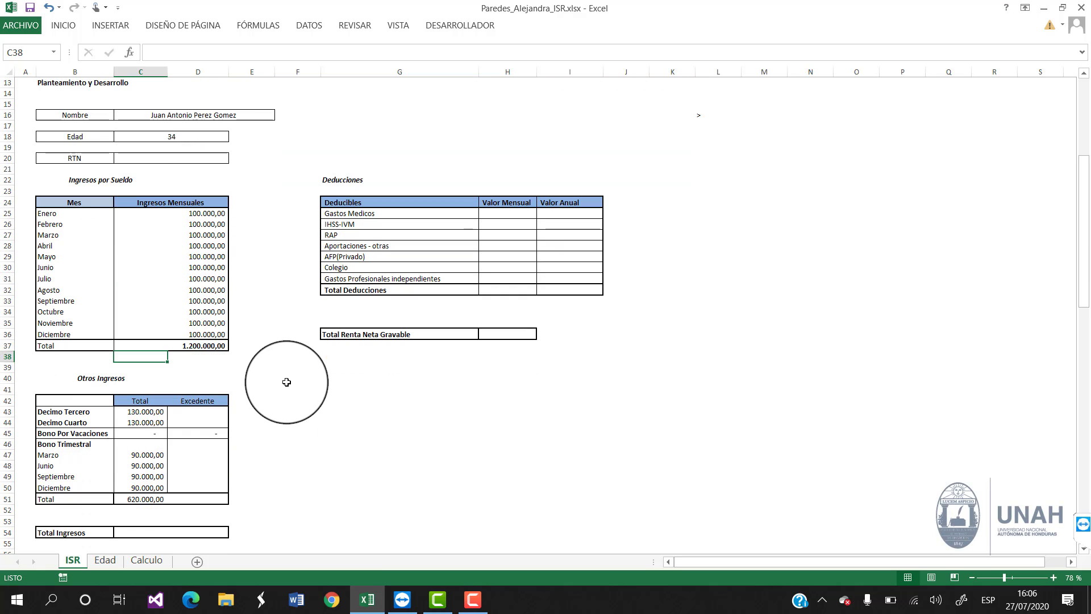
pyautogui.click(194, 415)
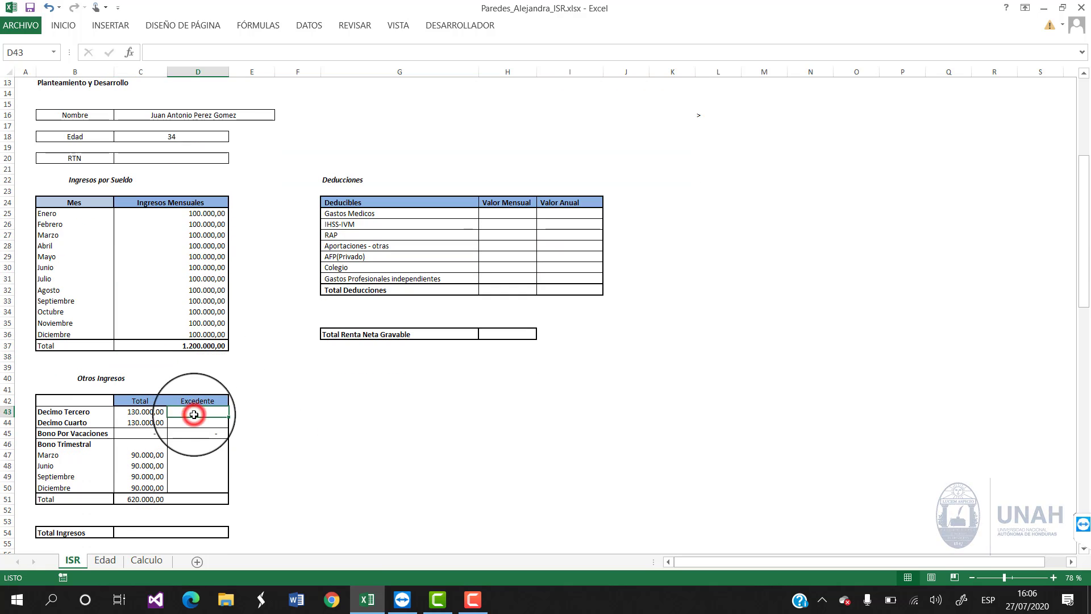
pyautogui.write('=')
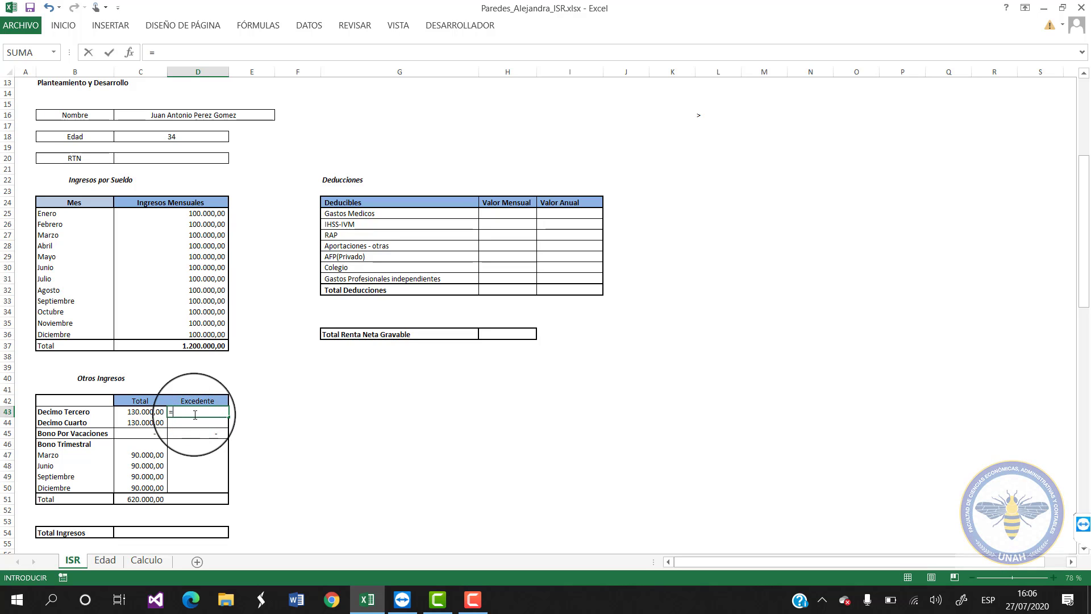
pyautogui.write('si(')
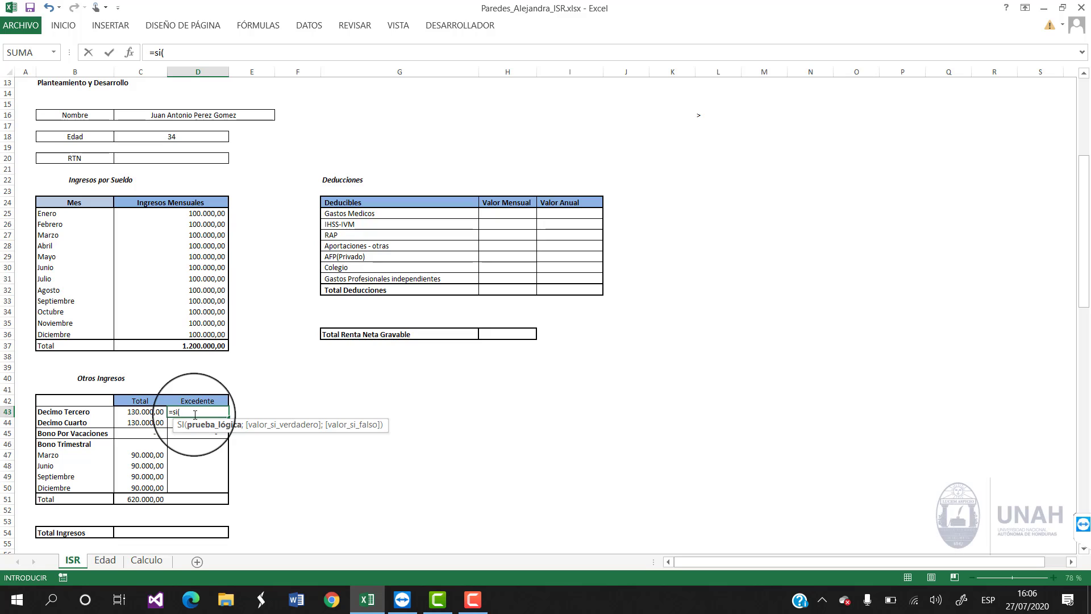
pyautogui.click(162, 408)
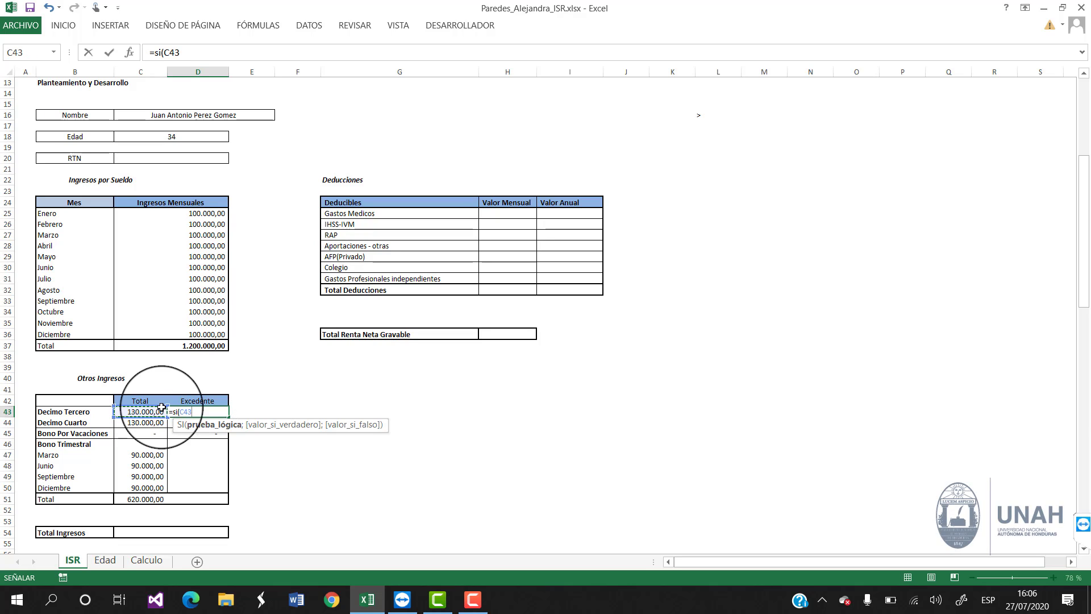
pyautogui.write('>')
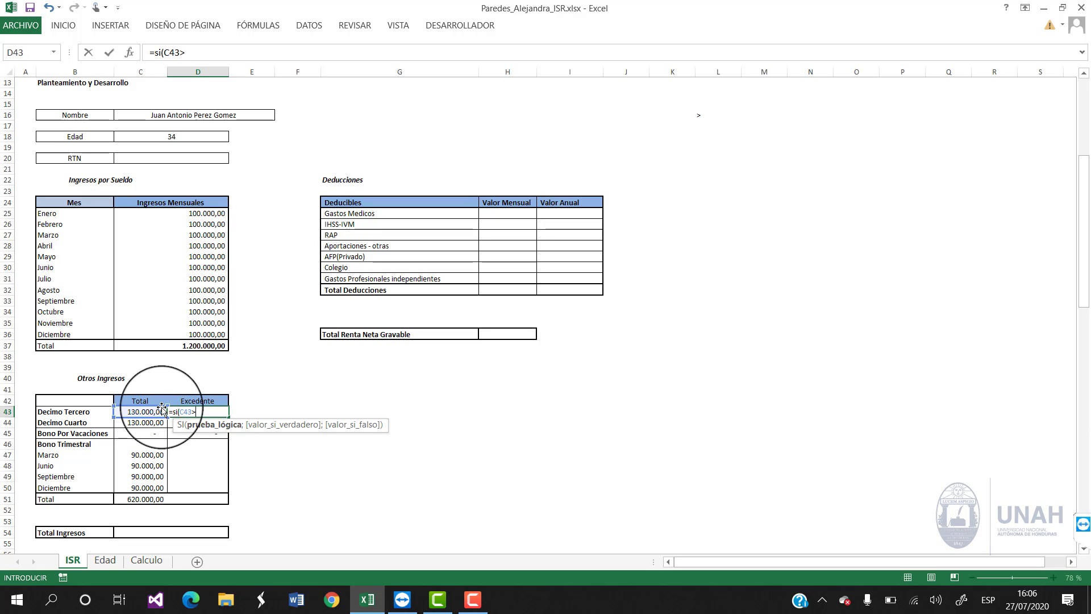
pyautogui.write('(10022,04*1')
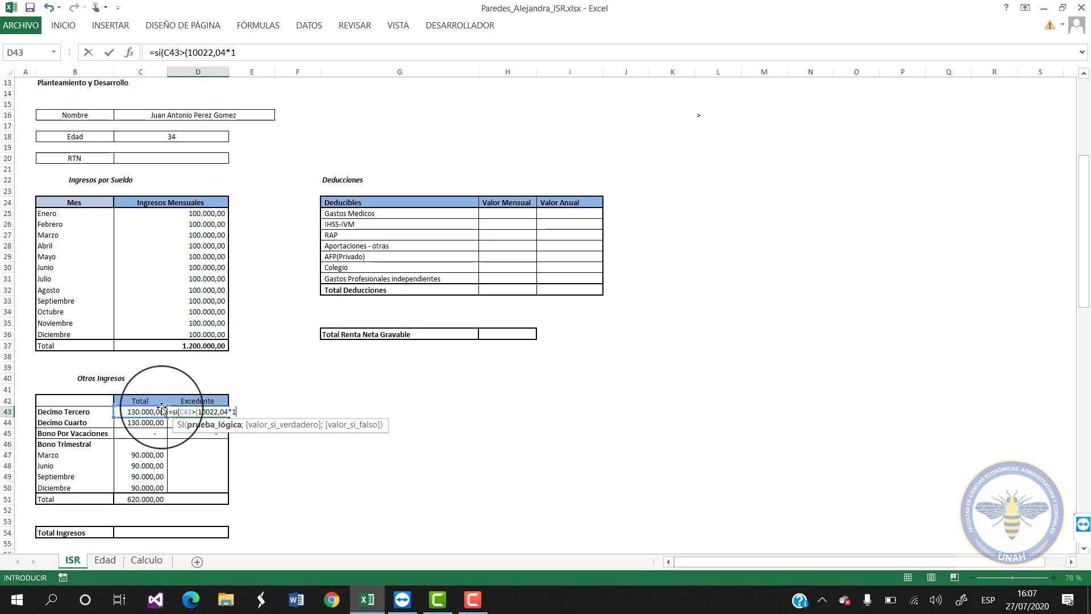
pyautogui.write('0);')
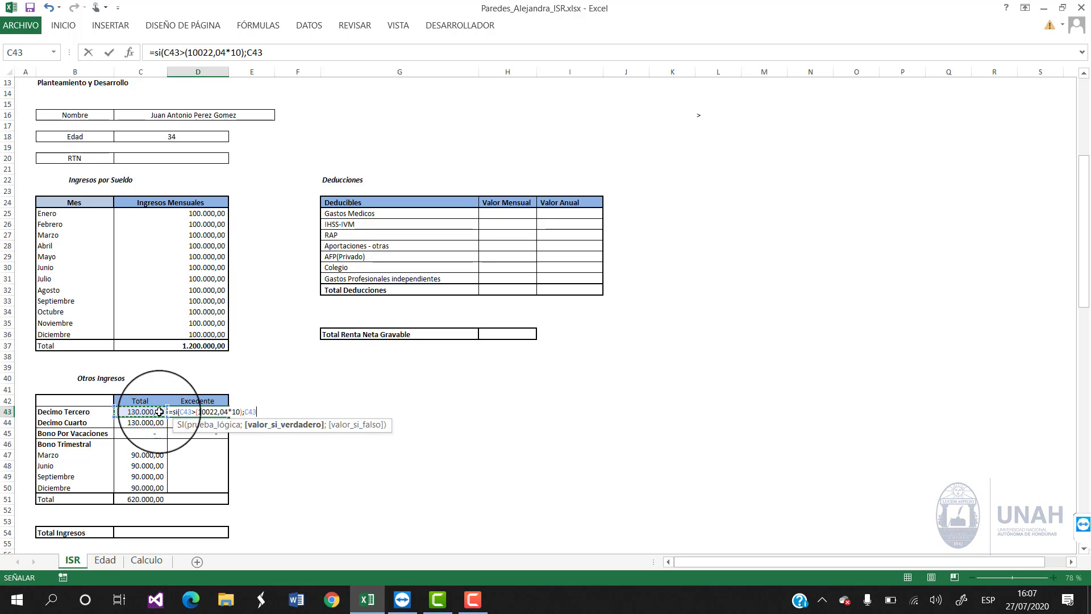
pyautogui.write('-(10022')
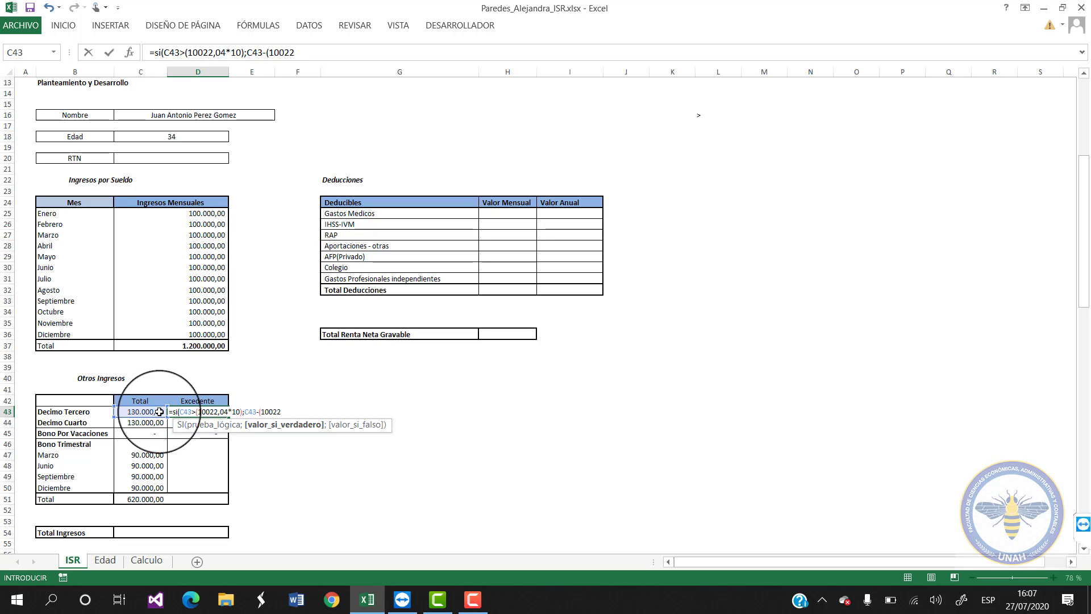
pyautogui.write(',04*10')
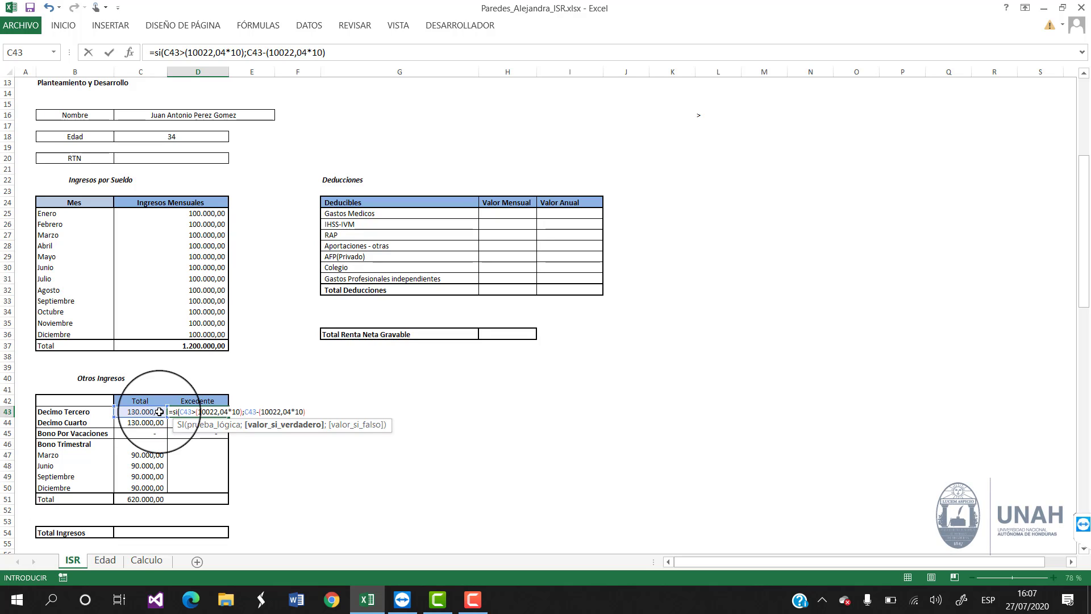
pyautogui.write(')0')
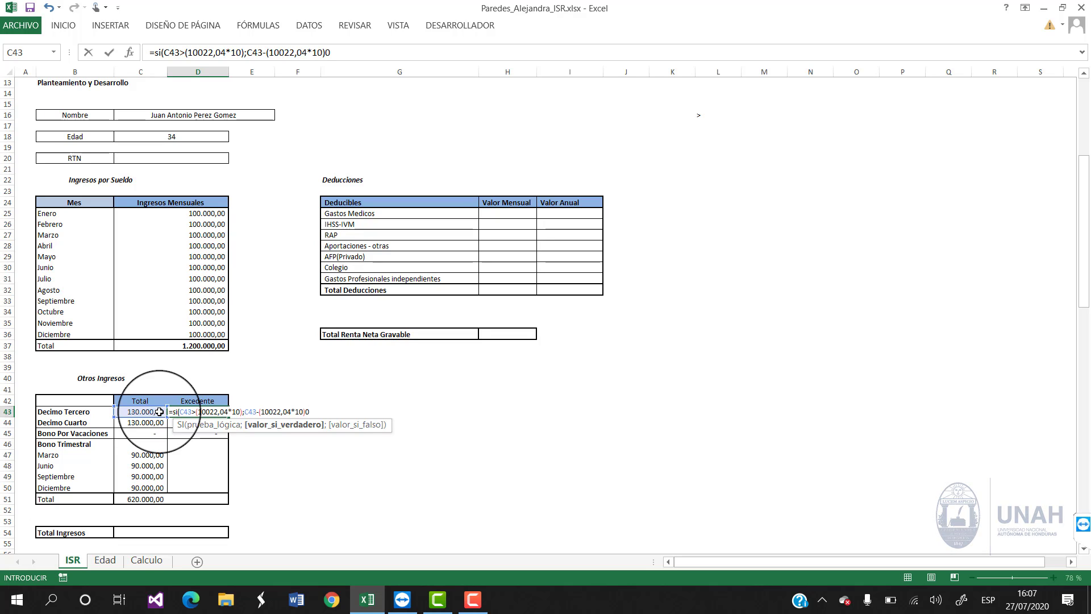
pyautogui.press('BackSpace')
pyautogui.write(';')
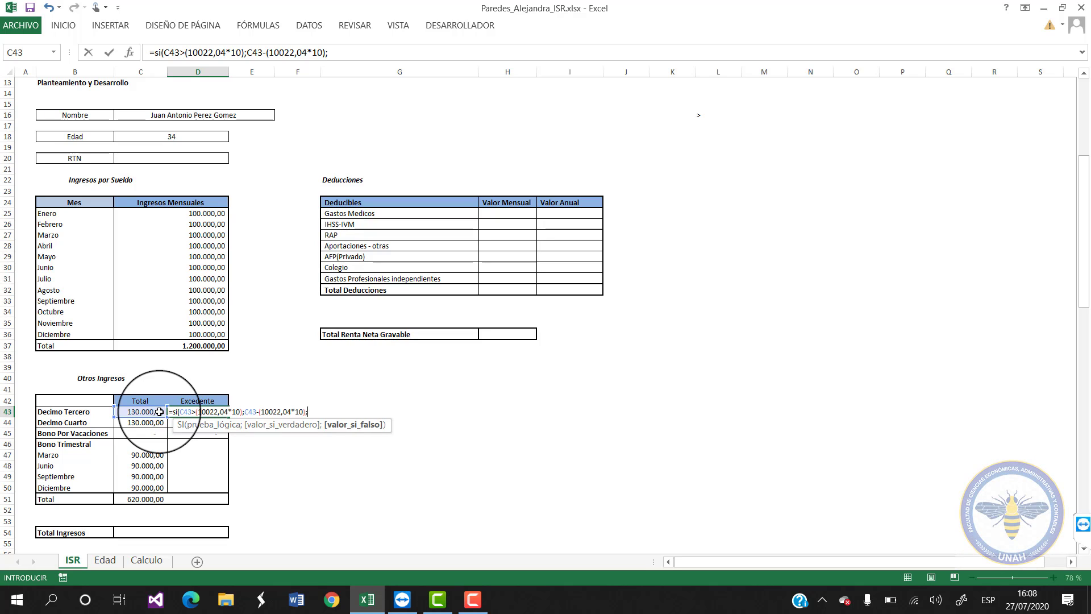
pyautogui.write('0)')
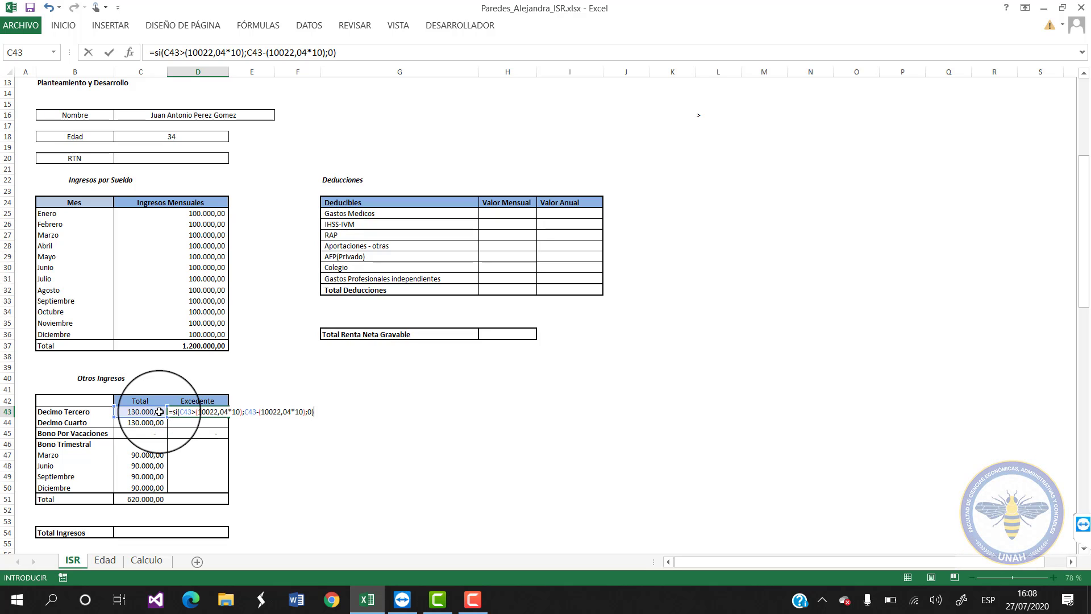
pyautogui.press('Return')
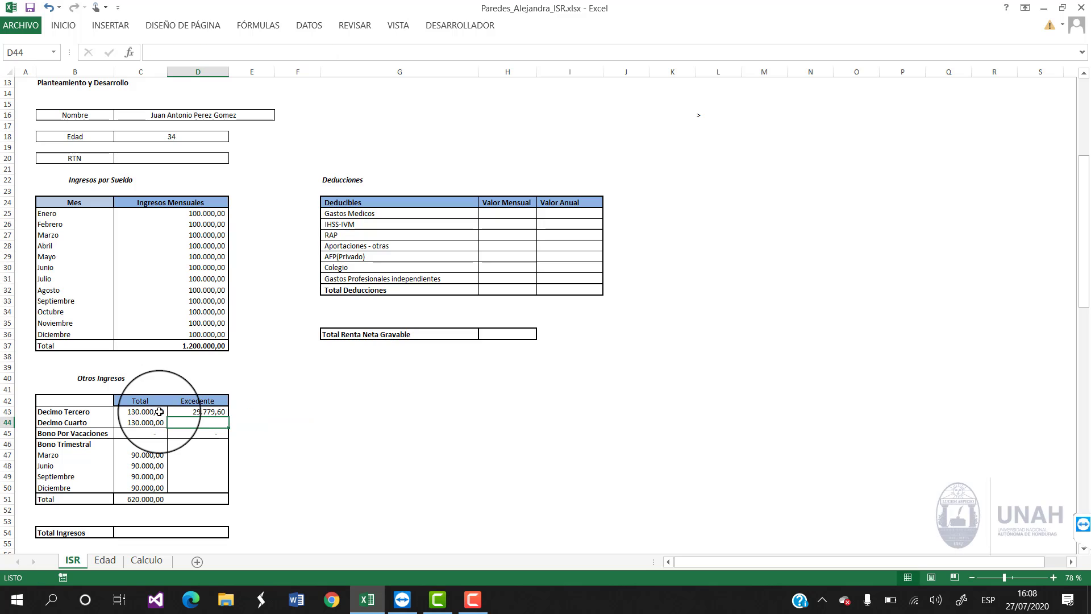
# Step: Copy the Decimo Tercero excess formula from D43 down to the Decimo Cuarto row in D44
pyautogui.click(198, 415)
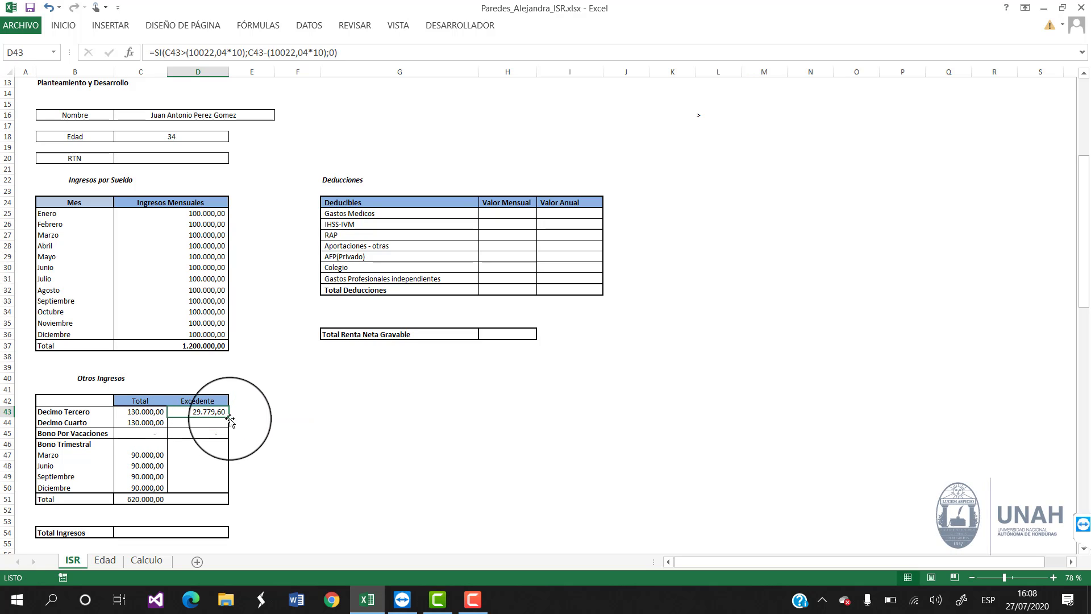
pyautogui.moveTo(229, 415); pyautogui.dragTo(227, 434)
pyautogui.click(506, 333)
pyautogui.scroll(-1, 316, 450)
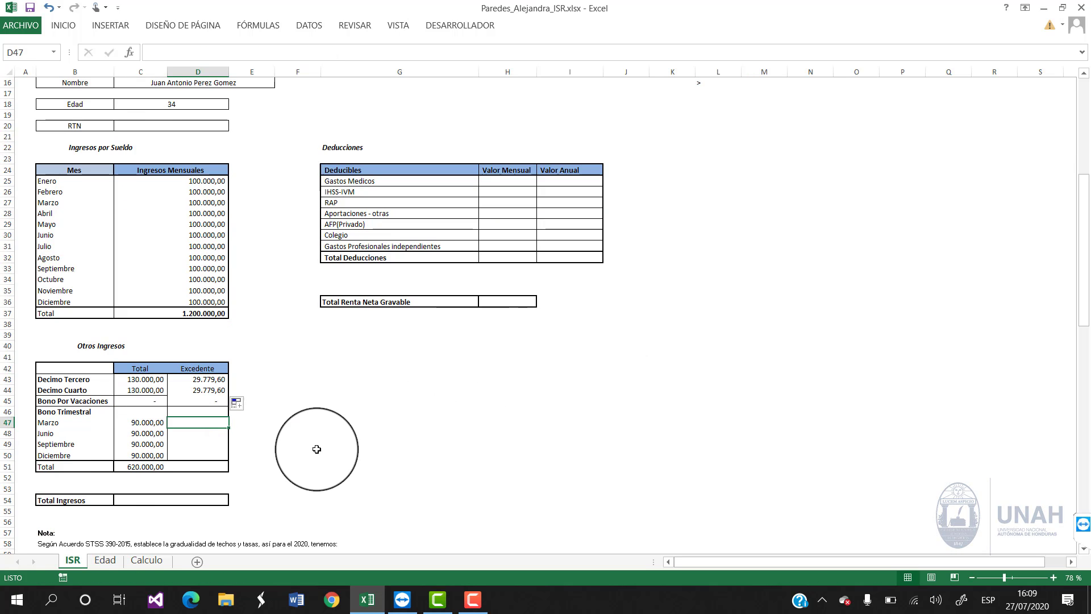
# Step: Total the Excedente column of Otros Ingresos in D51 with the formula =SUMA(D43:D50)
pyautogui.click(198, 423)
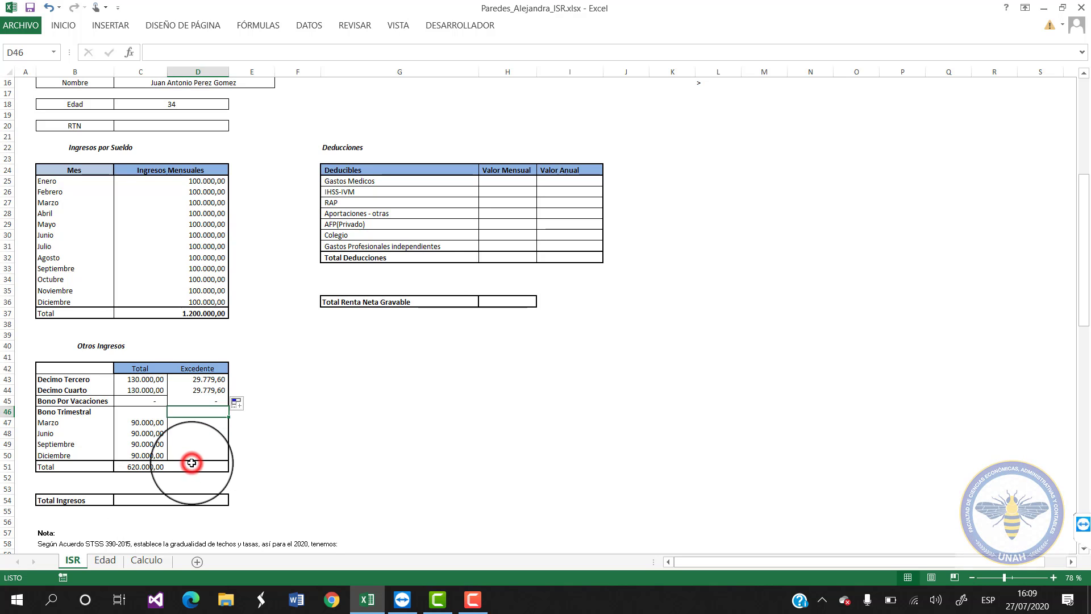
pyautogui.click(63, 25)
pyautogui.click(928, 43)
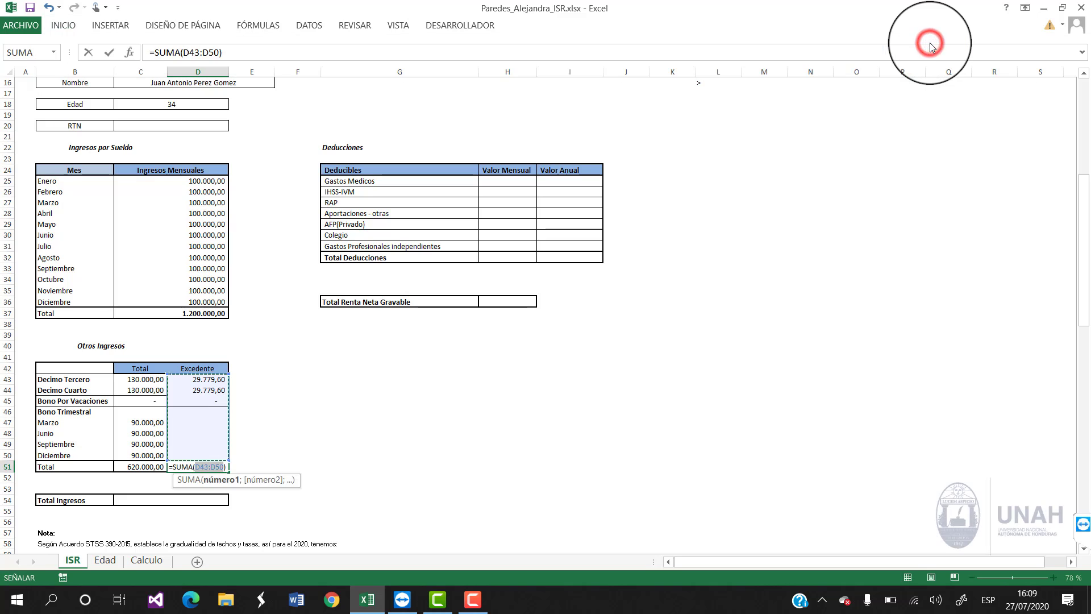
pyautogui.press('Return')
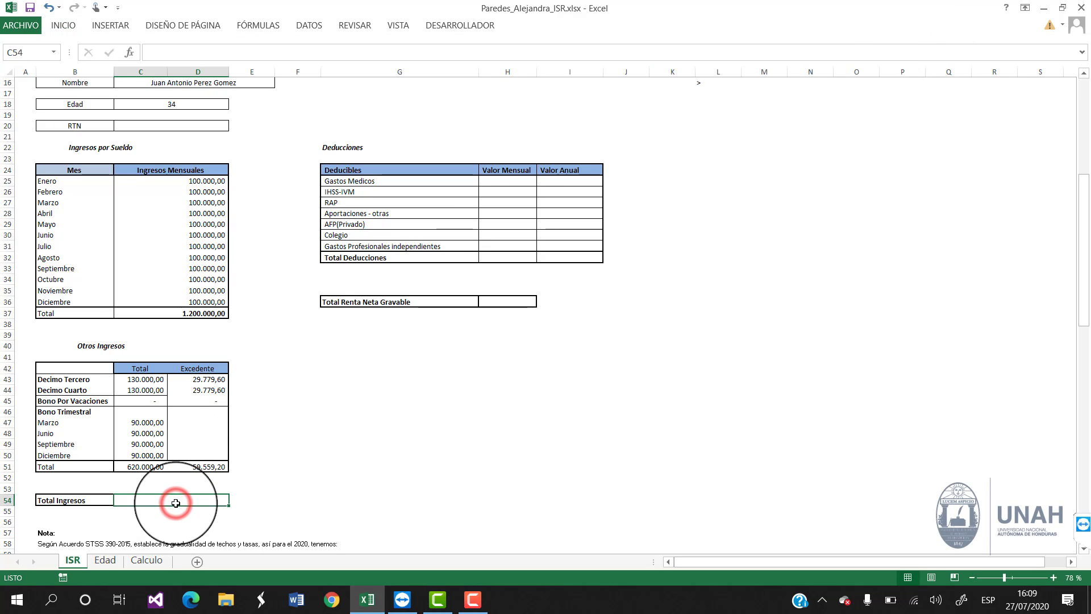
# Step: Calculate Total Ingresos in C54 with the formula =C37+D51+C51
pyautogui.write('=')
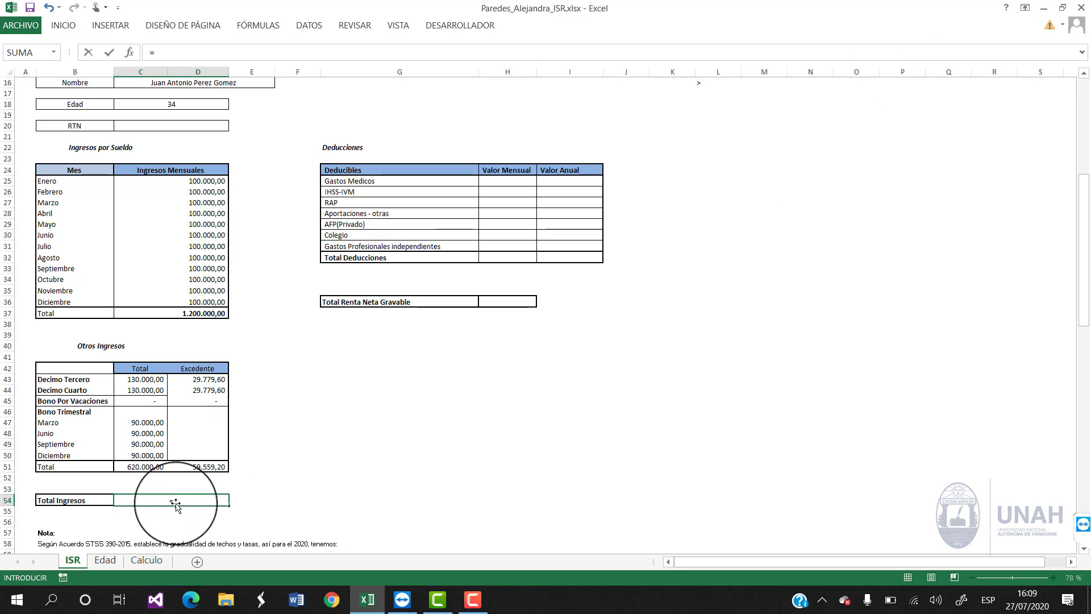
pyautogui.click(210, 313)
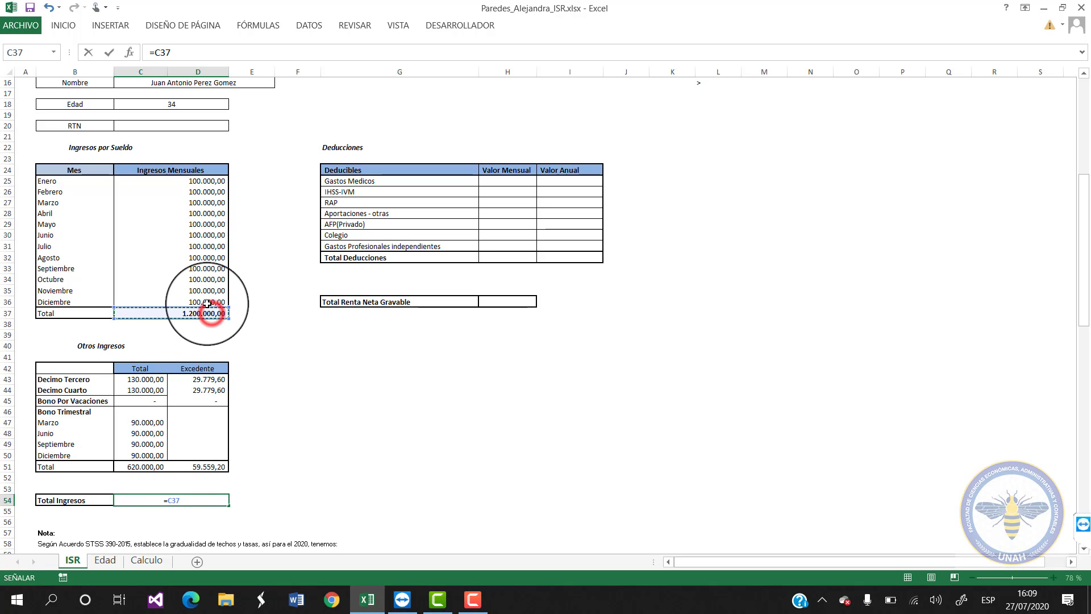
pyautogui.click(205, 467)
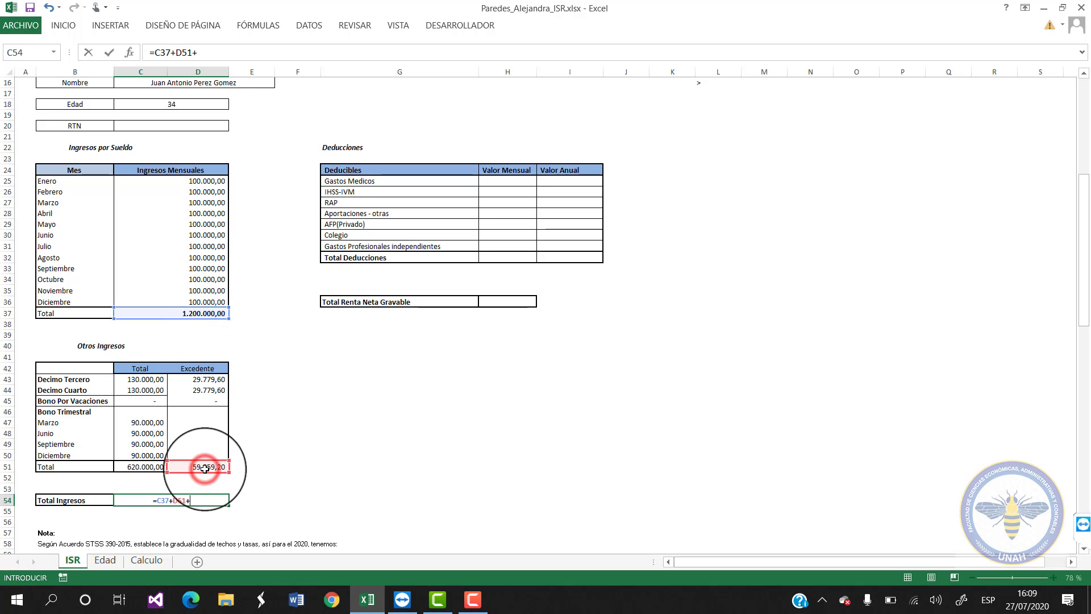
pyautogui.write('+')
pyautogui.click(148, 467)
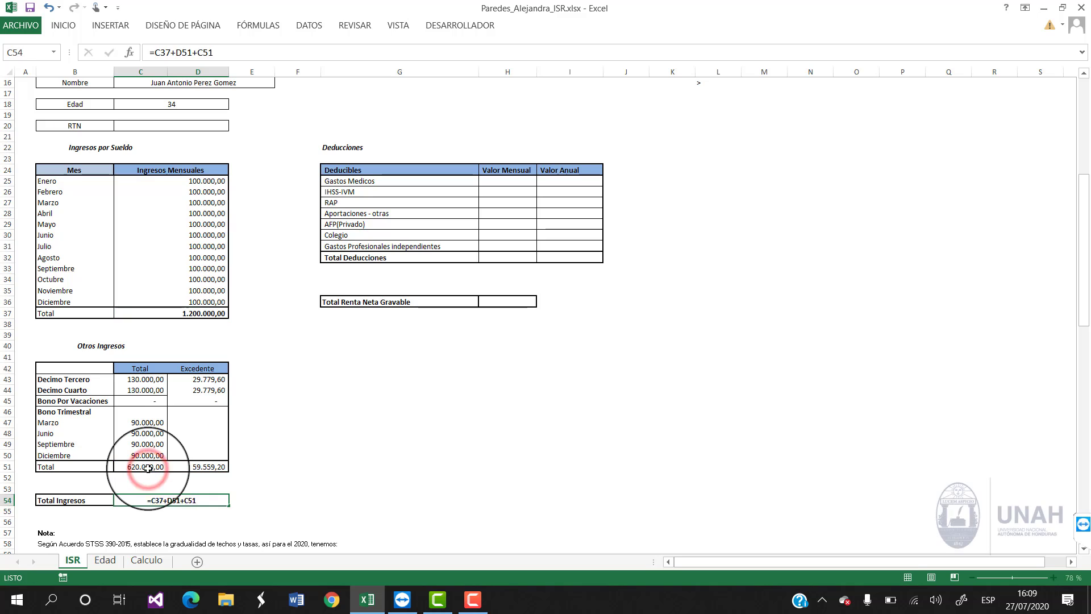
pyautogui.press('Return')
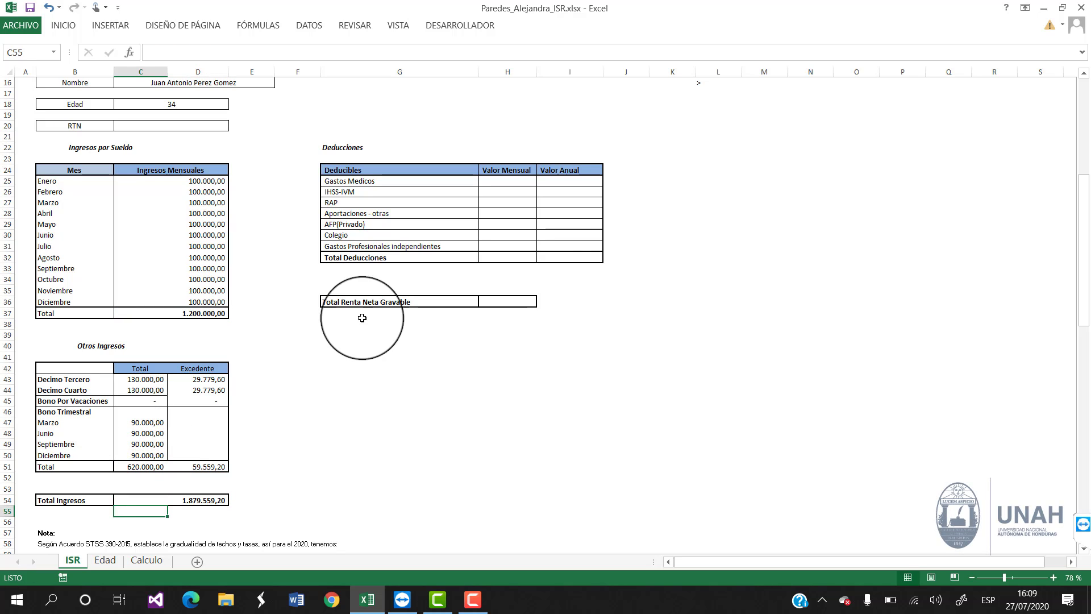
# Step: Calculate the annual Gastos Medicos deduction in I25 from the age with the formula =SI(C18>=65;460000;40000)
pyautogui.click(540, 183)
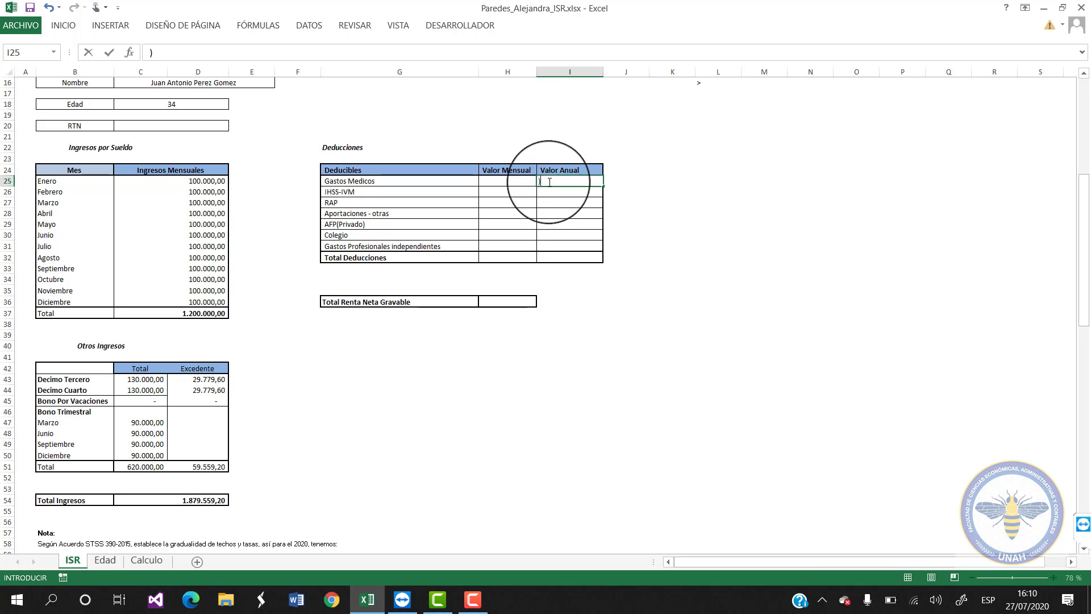
pyautogui.press('BackSpace')
pyautogui.write('=')
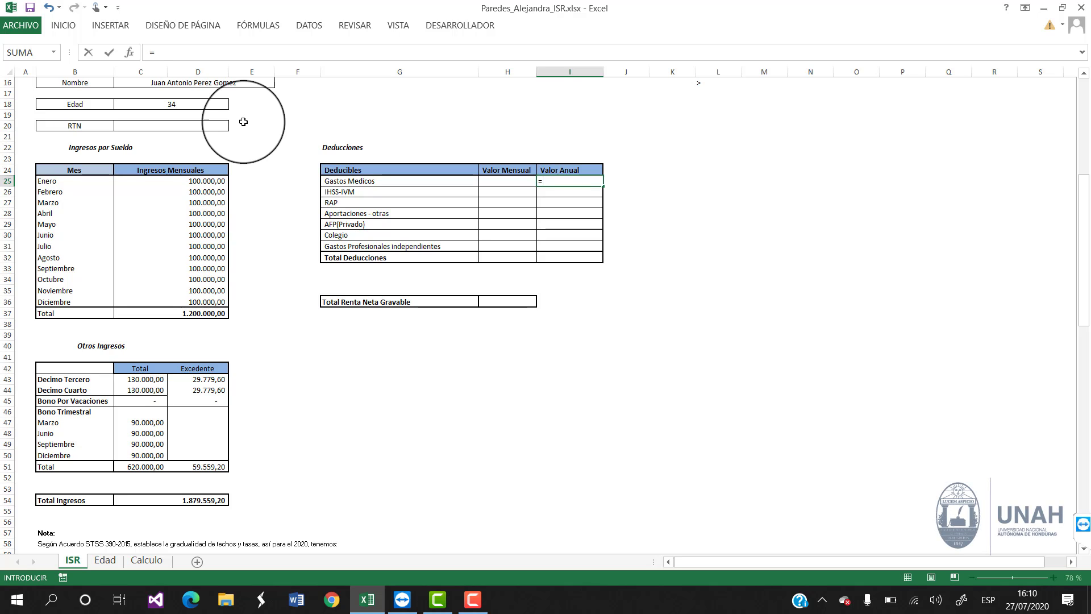
pyautogui.press('BackSpace')
pyautogui.press('BackSpace')
pyautogui.press('BackSpace')
pyautogui.write('si')
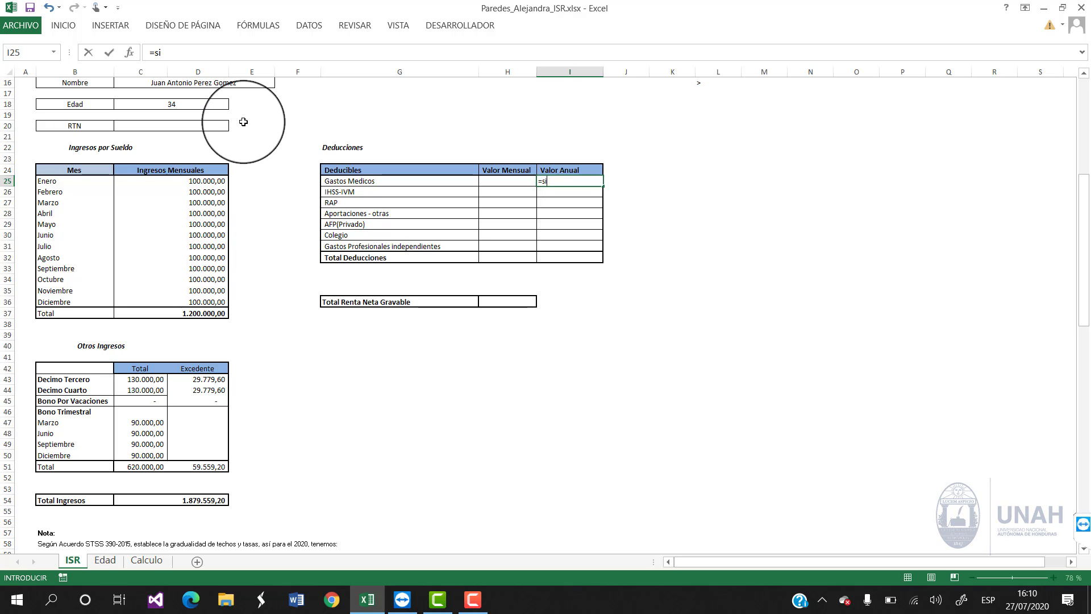
pyautogui.write('(C18>')
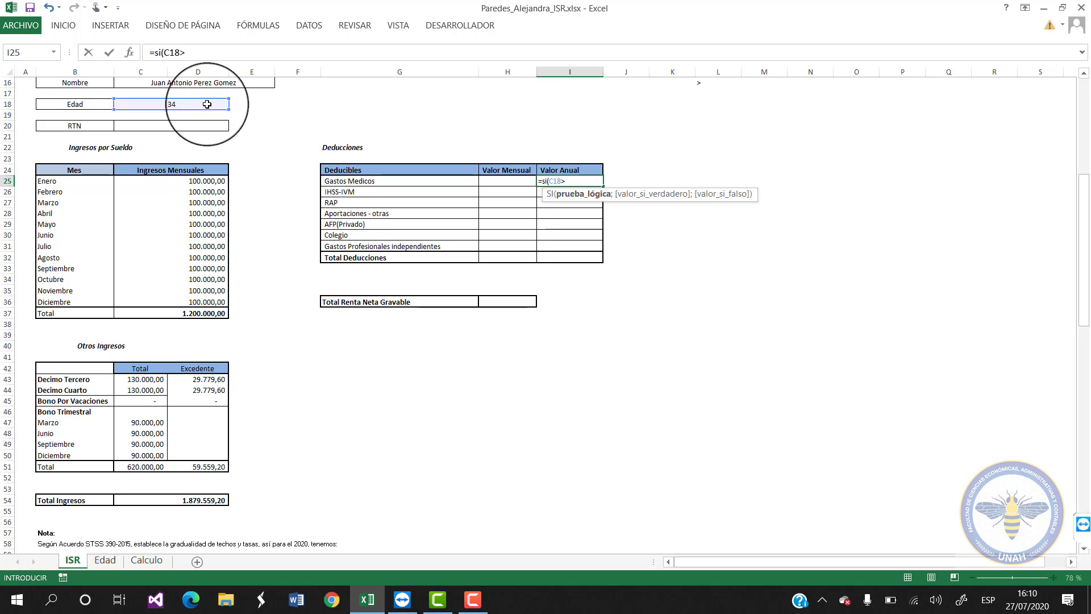
pyautogui.write('=65')
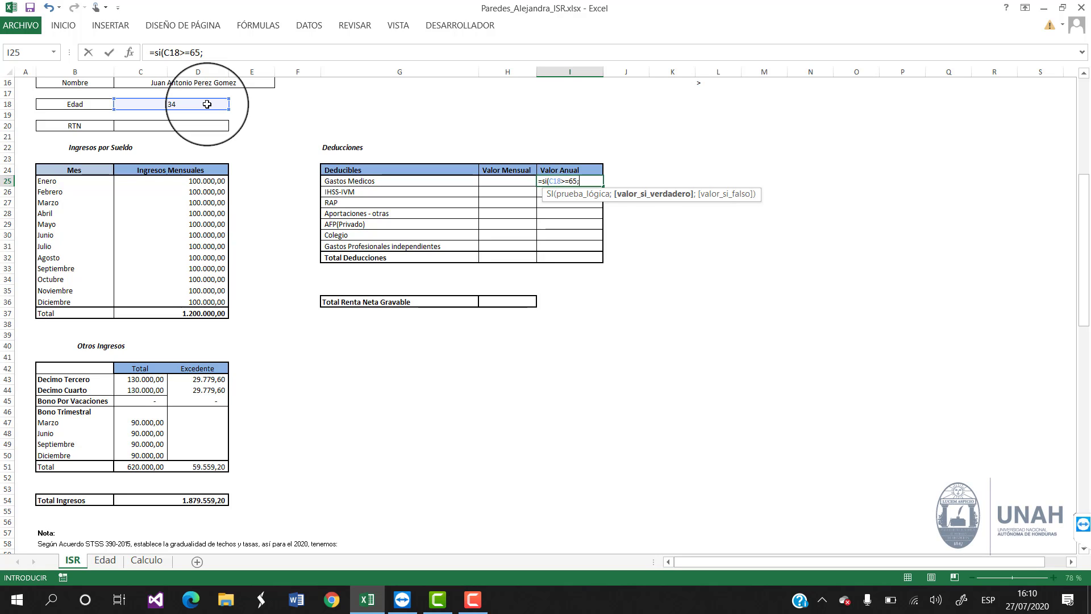
pyautogui.write(';460000;40')
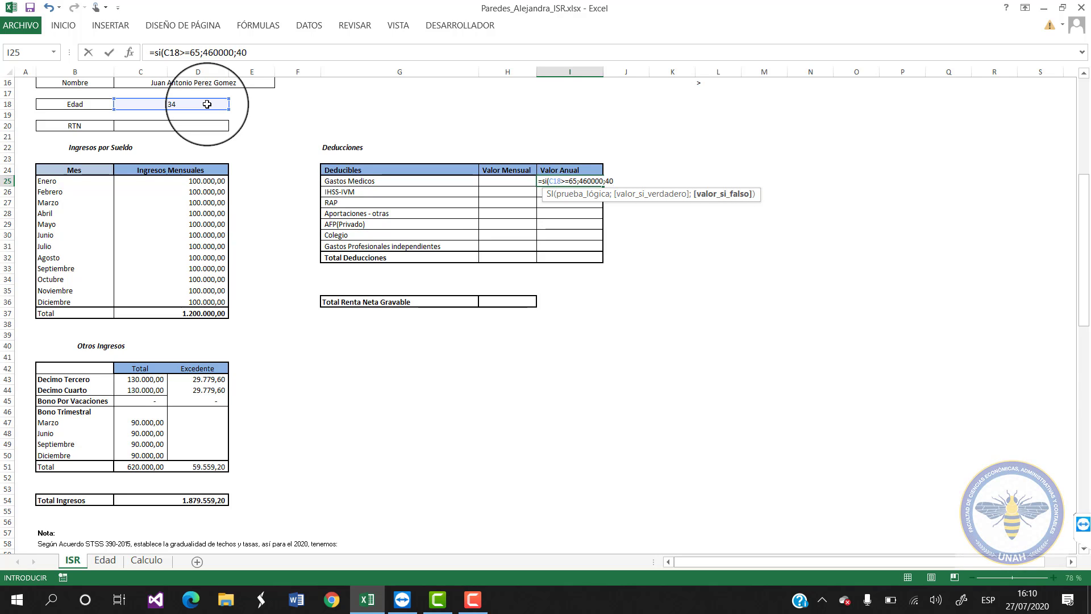
pyautogui.write('000')
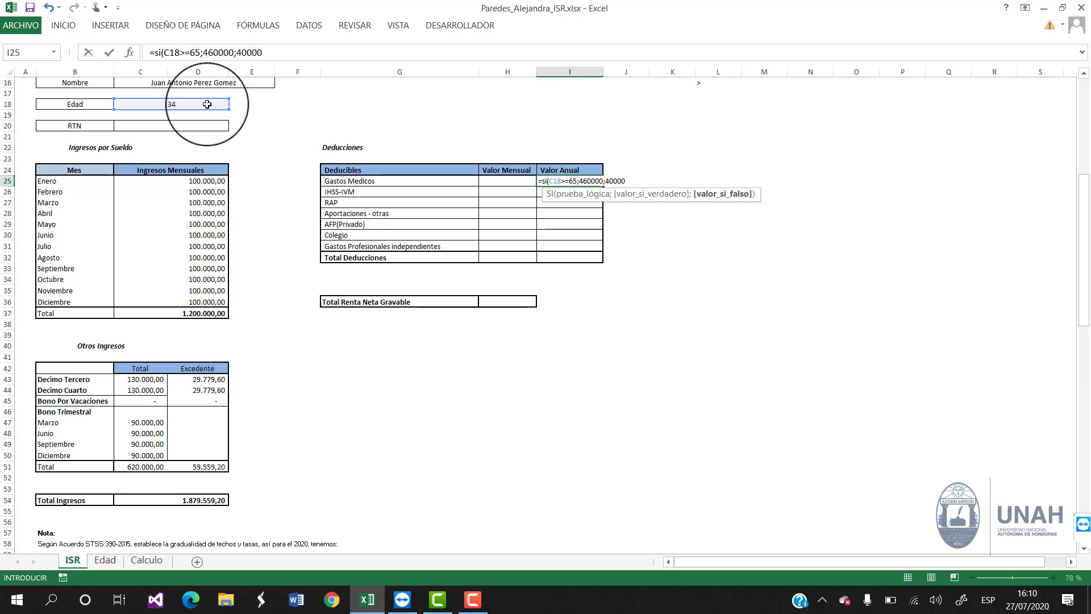
pyautogui.write(')')
pyautogui.press('Return')
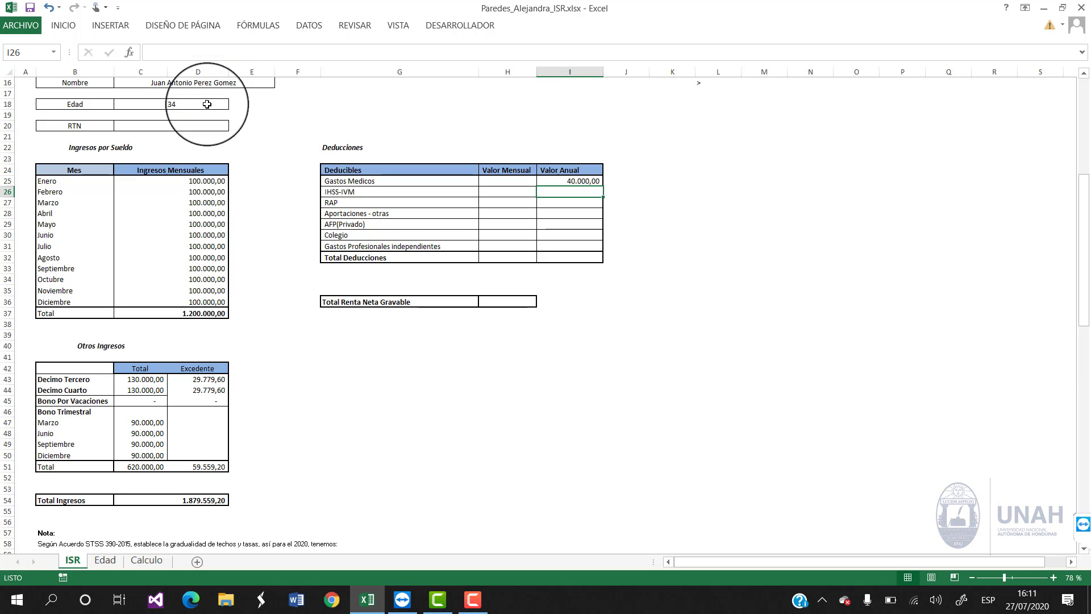
# Step: Link the monthly IHSS-IVM deduction in H26 to the Total IHSS amount with the formula =G63
pyautogui.click(528, 194)
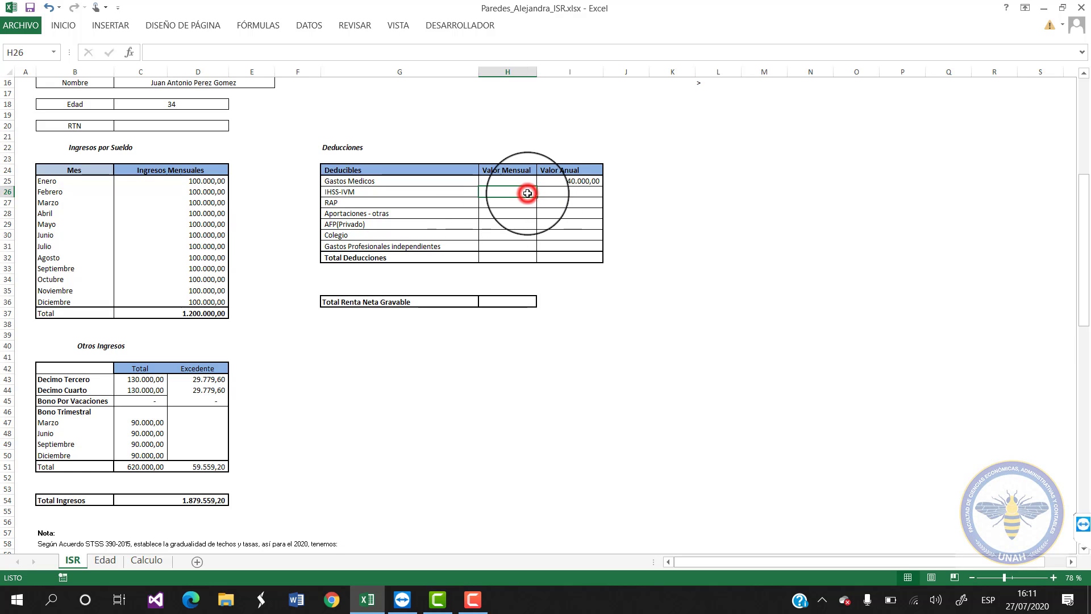
pyautogui.write('=')
pyautogui.scroll(-11, 316, 439)
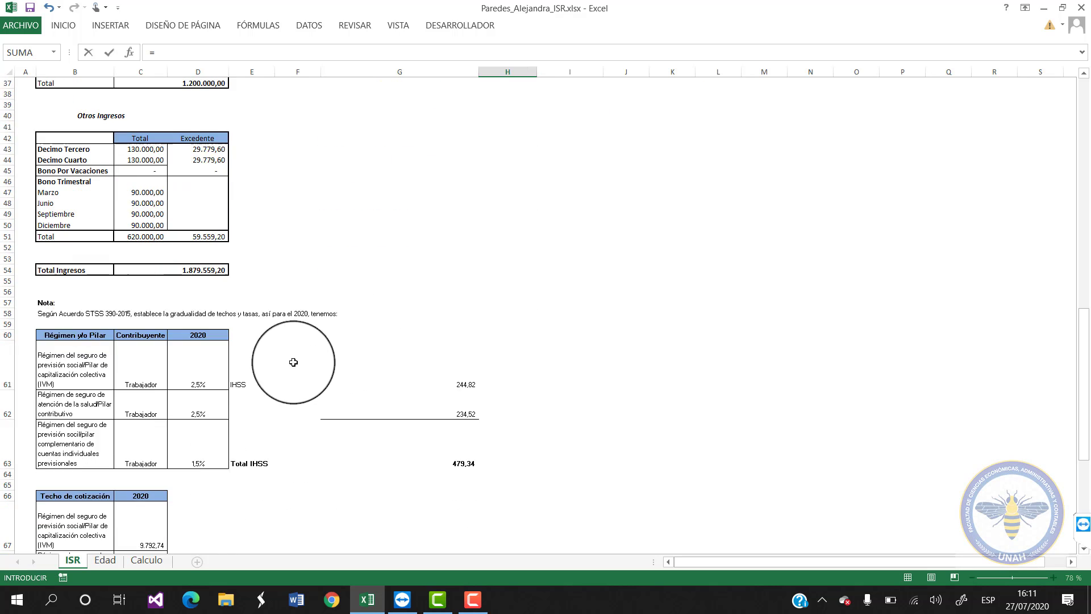
pyautogui.scroll(-6, 316, 439)
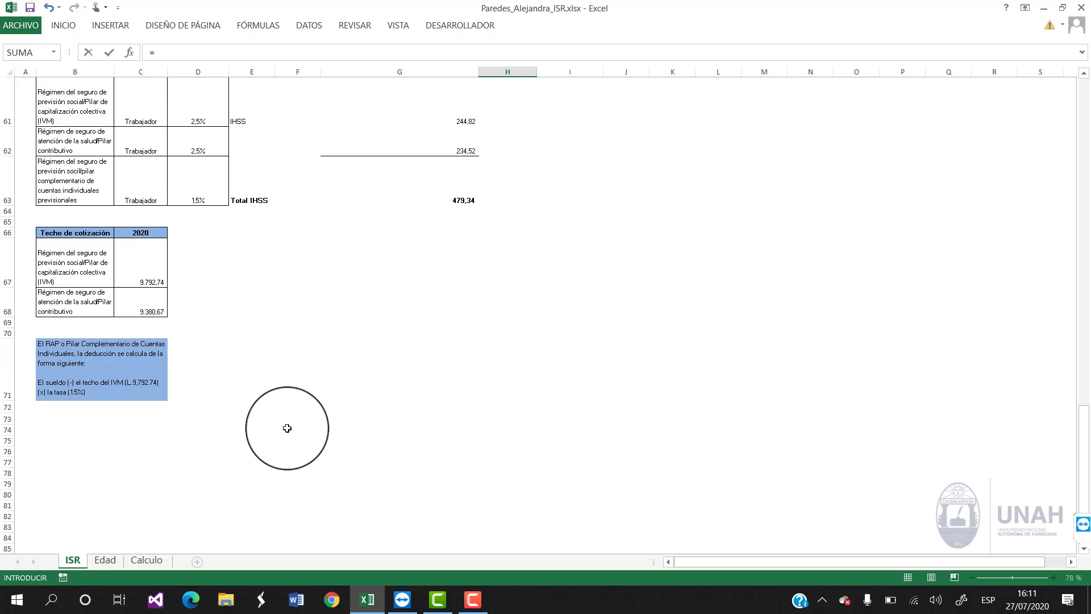
pyautogui.scroll(3, 287, 428)
pyautogui.scroll(1, 286, 428)
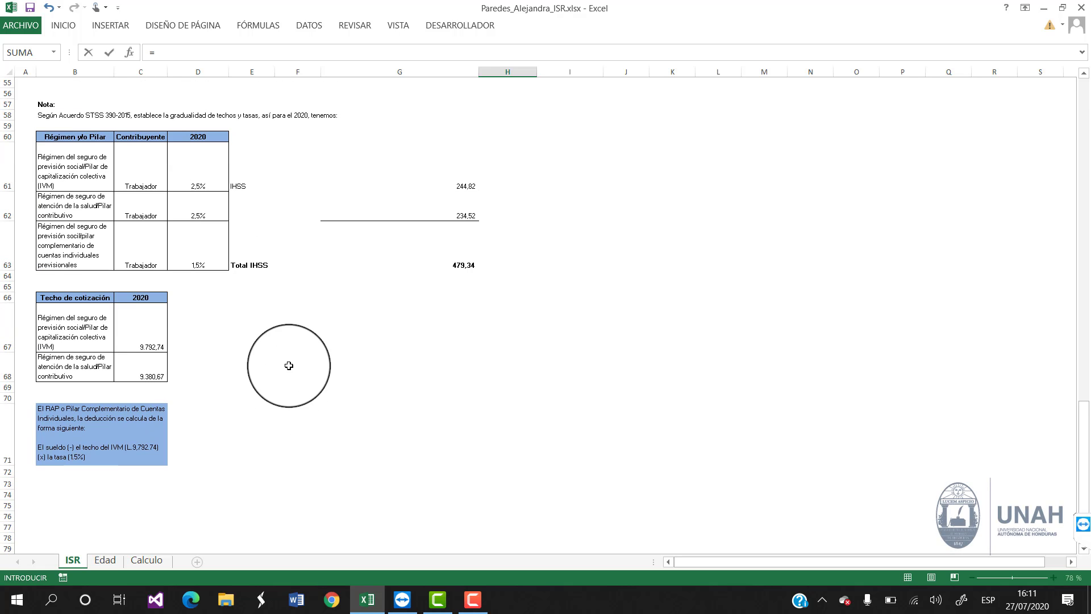
pyautogui.click(446, 261)
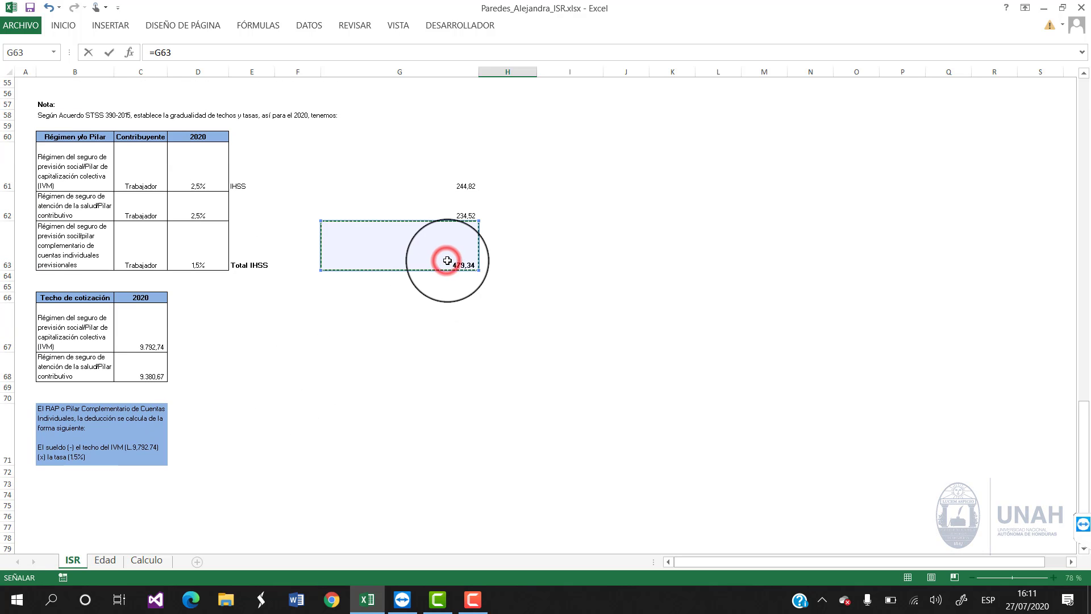
pyautogui.press('Return')
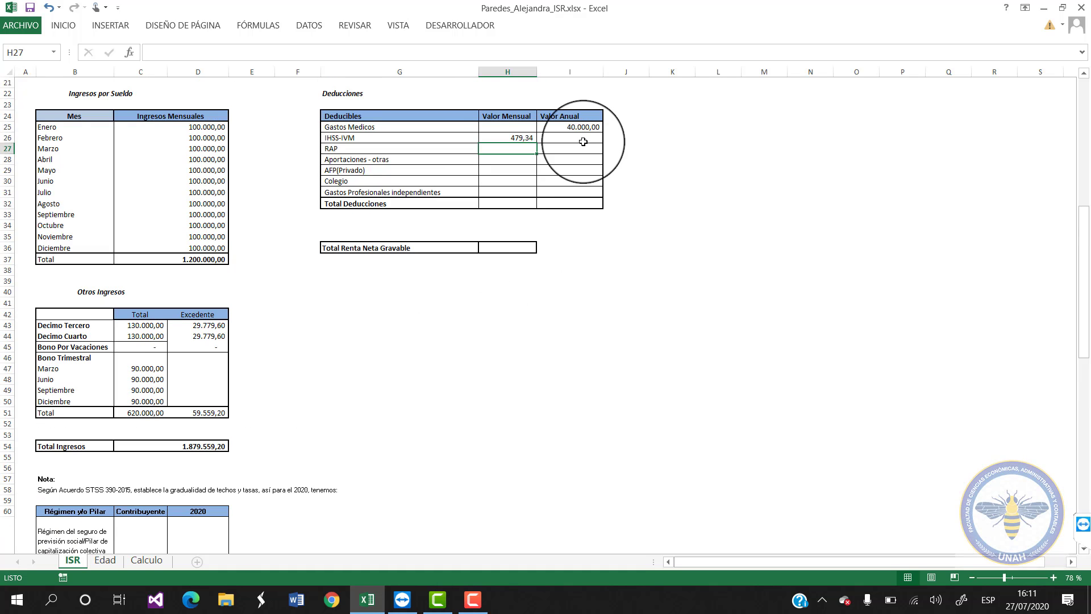
# Step: Calculate the annual IHSS-IVM deduction in I26 with =H26*12 and enter 3000 as the annual RAP deduction in I27
pyautogui.click(580, 139)
pyautogui.click(519, 137)
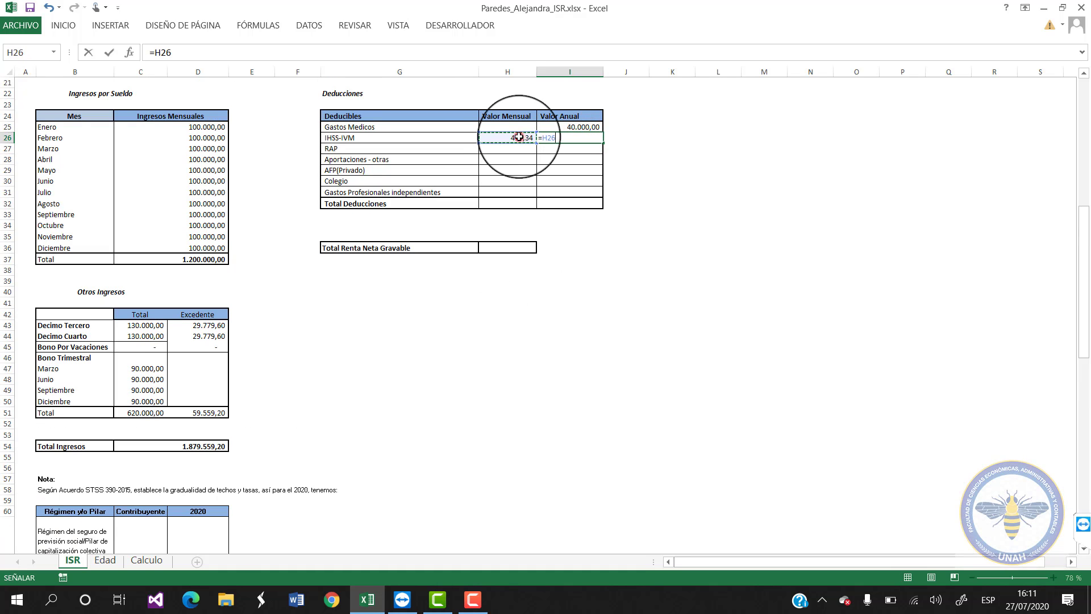
pyautogui.write('*12')
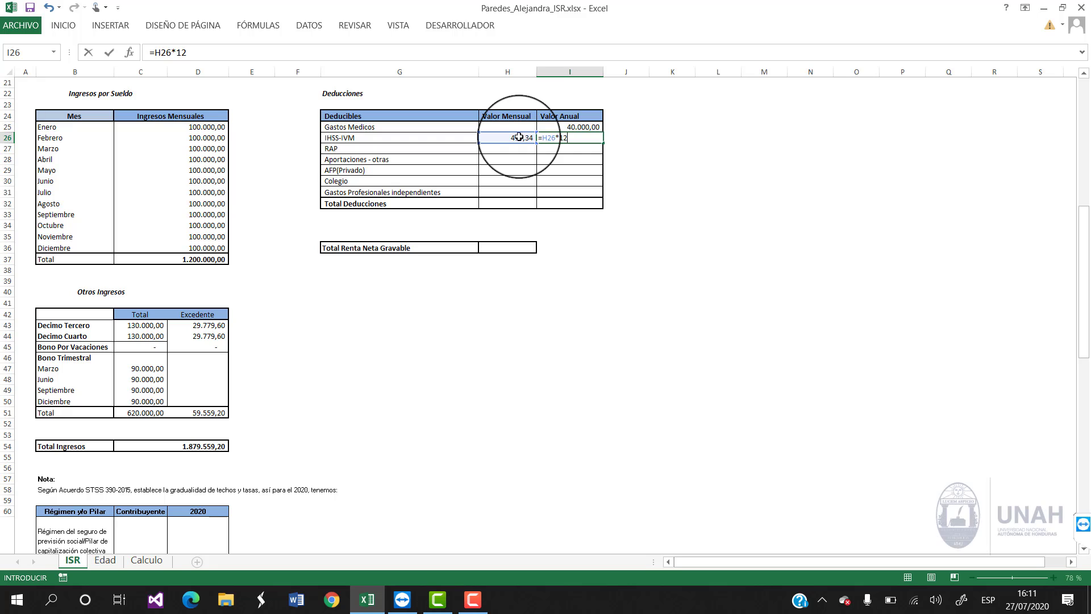
pyautogui.press('Return')
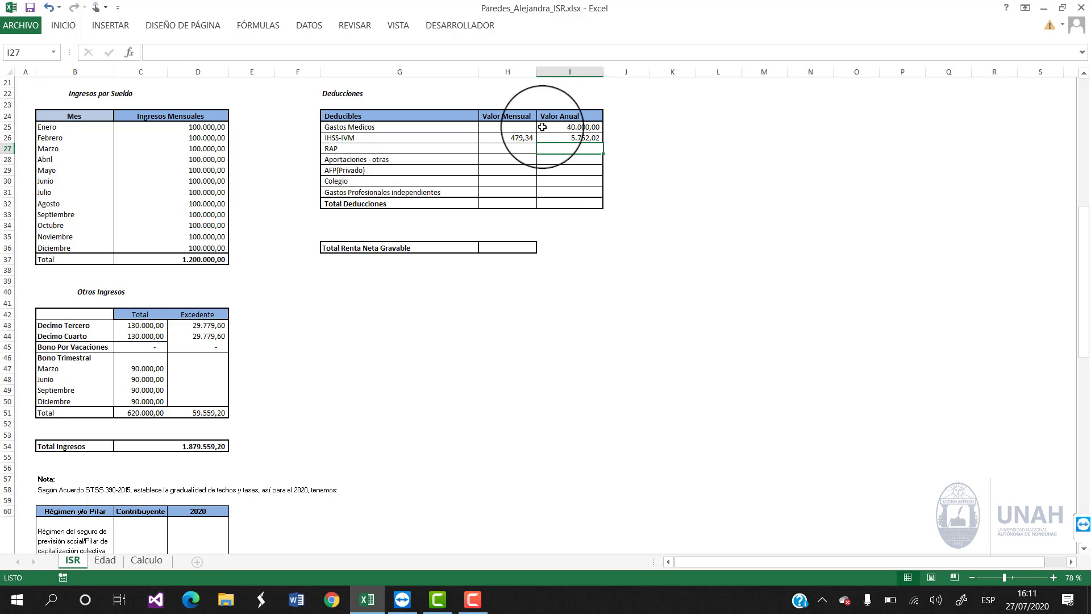
pyautogui.write('3000')
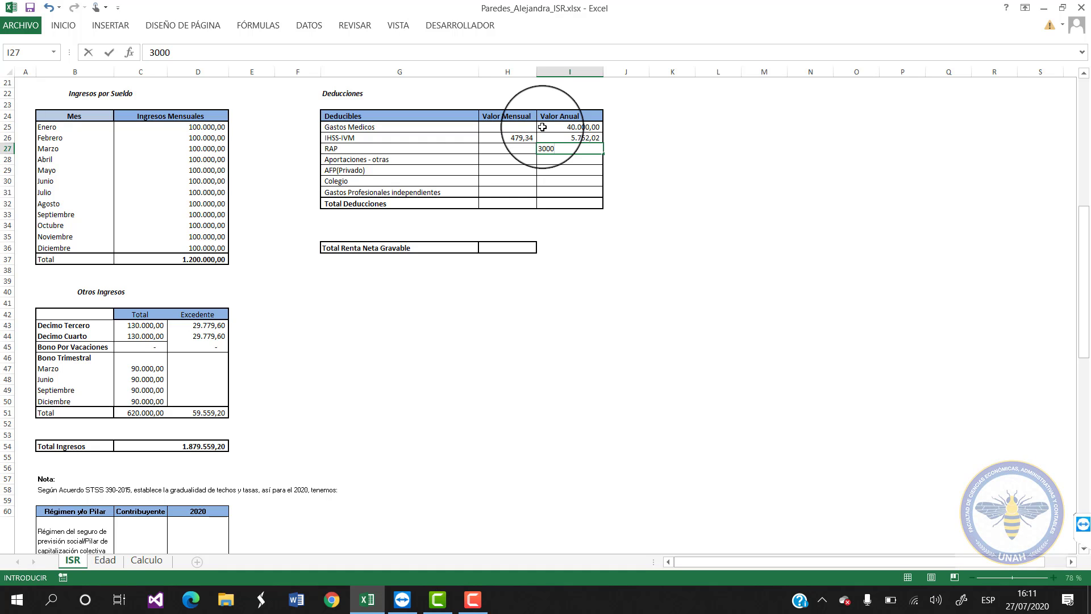
pyautogui.press('Return')
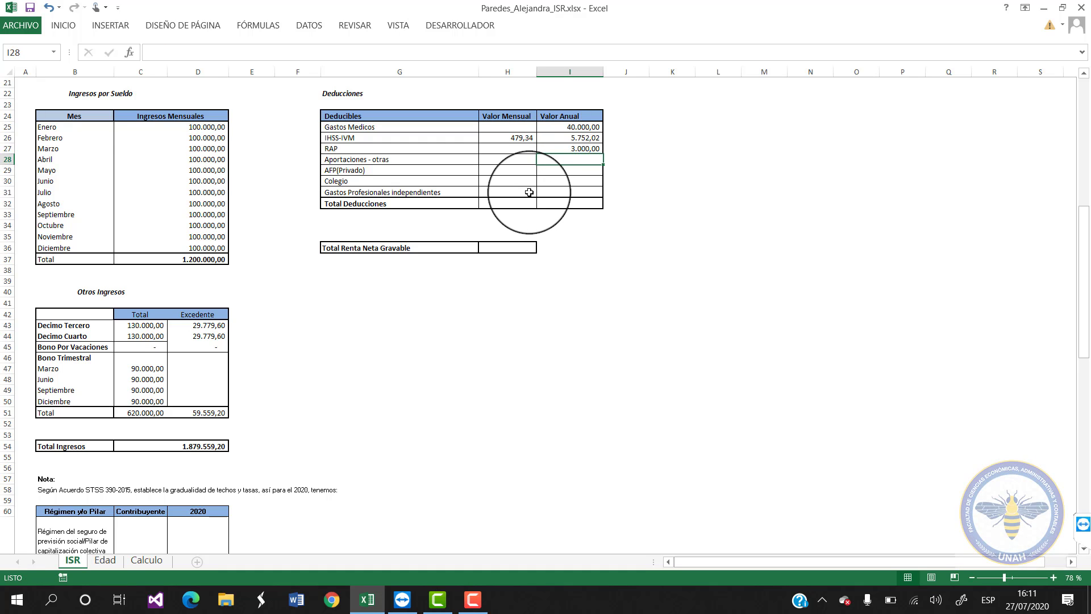
# Step: Enter 5000 as the monthly AFP(Privado) deduction in H29 and calculate its annual value by formula in I29
pyautogui.scroll(2, 529, 192)
pyautogui.scroll(2, 526, 208)
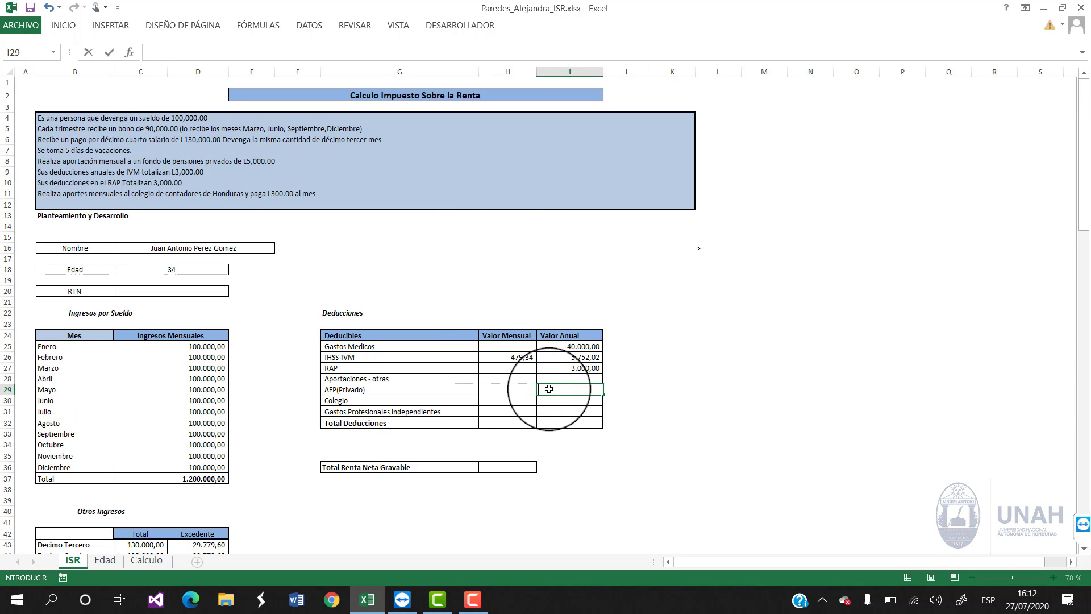
pyautogui.press('Escape')
pyautogui.click(507, 394)
pyautogui.write('5.0')
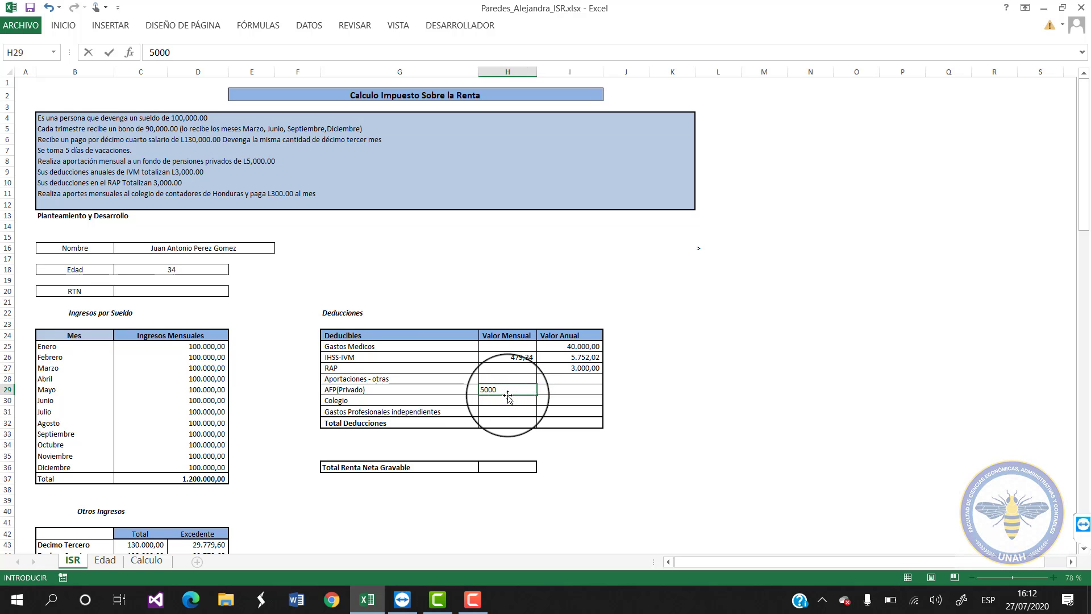
pyautogui.write('00')
pyautogui.click(556, 390)
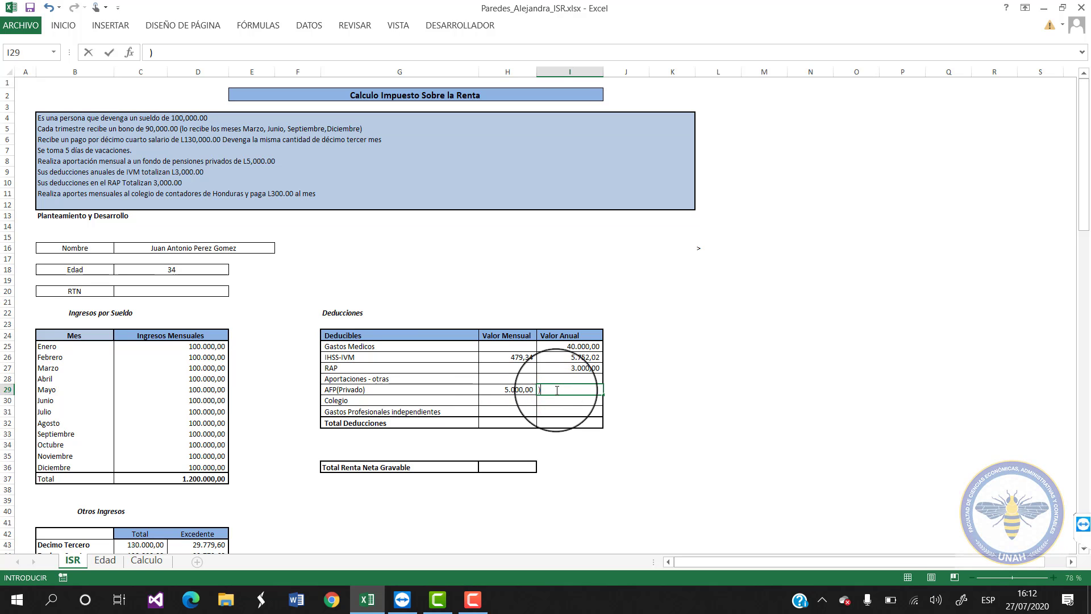
pyautogui.write('=')
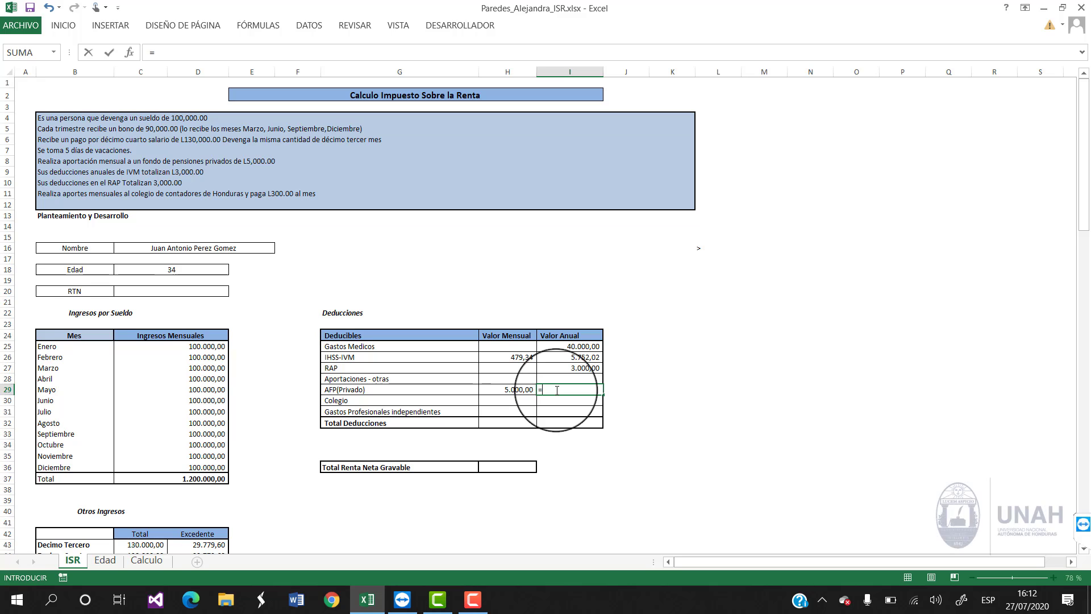
# Step: Enter 300 as the monthly Colegio deduction in H30 and calculate its annual value in I30 with =H30*12
pyautogui.click(513, 403)
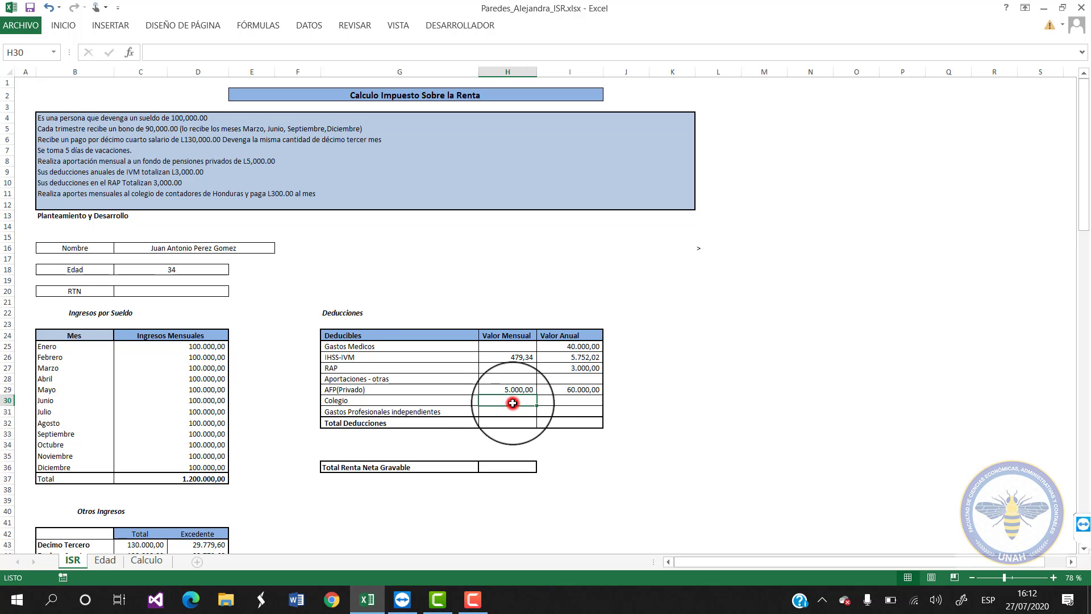
pyautogui.click(560, 404)
pyautogui.write('=')
pyautogui.click(516, 401)
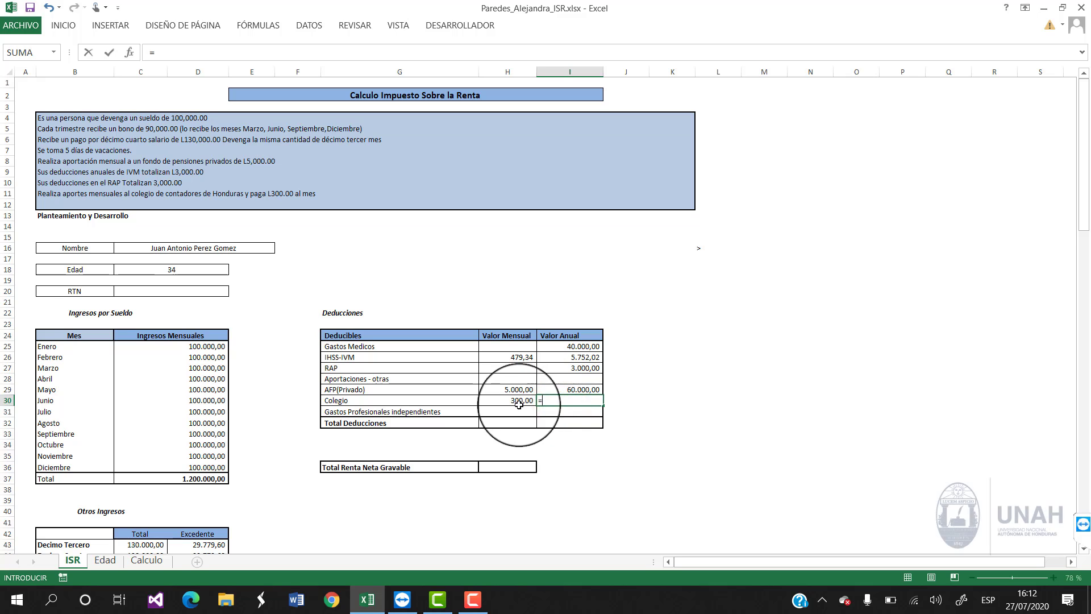
pyautogui.write('*12')
pyautogui.press('Return')
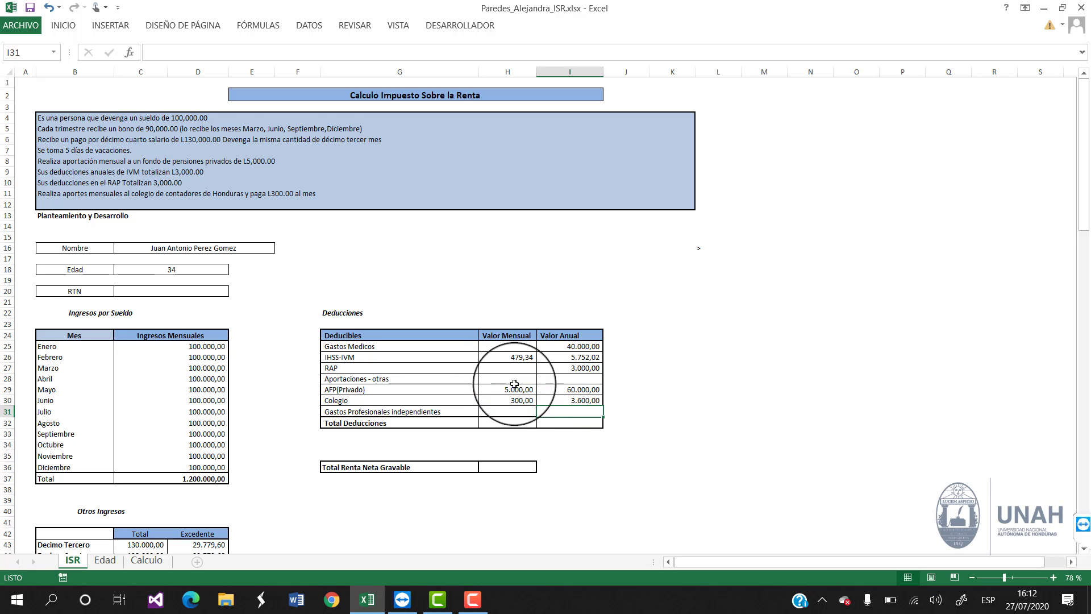
# Step: Total the annual deductions in I32 with the formula =SUMA(I25:I30)
pyautogui.click(569, 424)
pyautogui.click(63, 25)
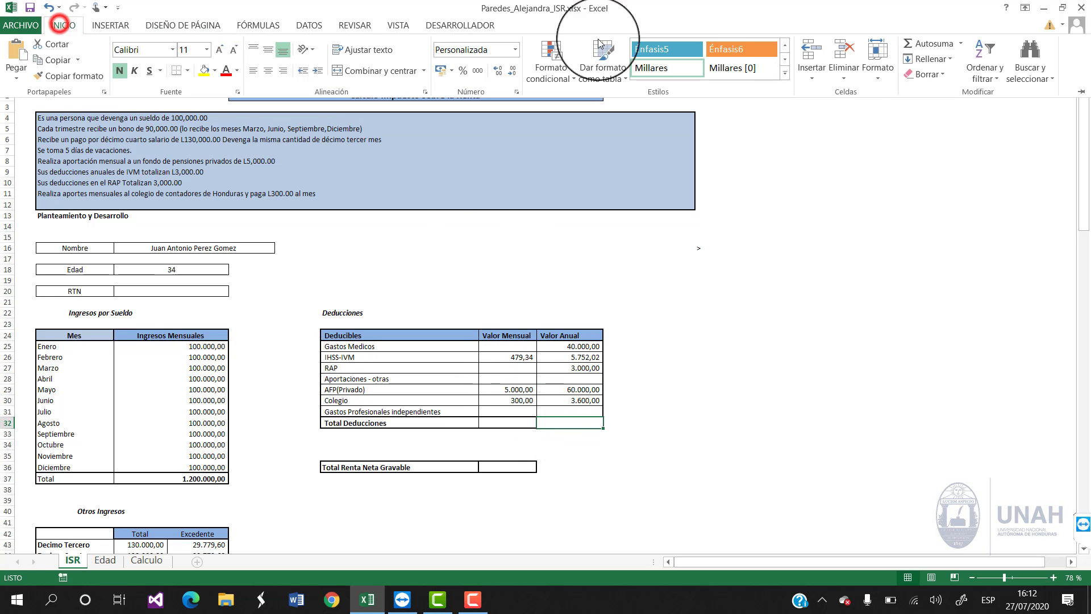
pyautogui.click(920, 44)
pyautogui.moveTo(557, 378); pyautogui.dragTo(557, 403)
pyautogui.moveTo(562, 346); pyautogui.dragTo(562, 403)
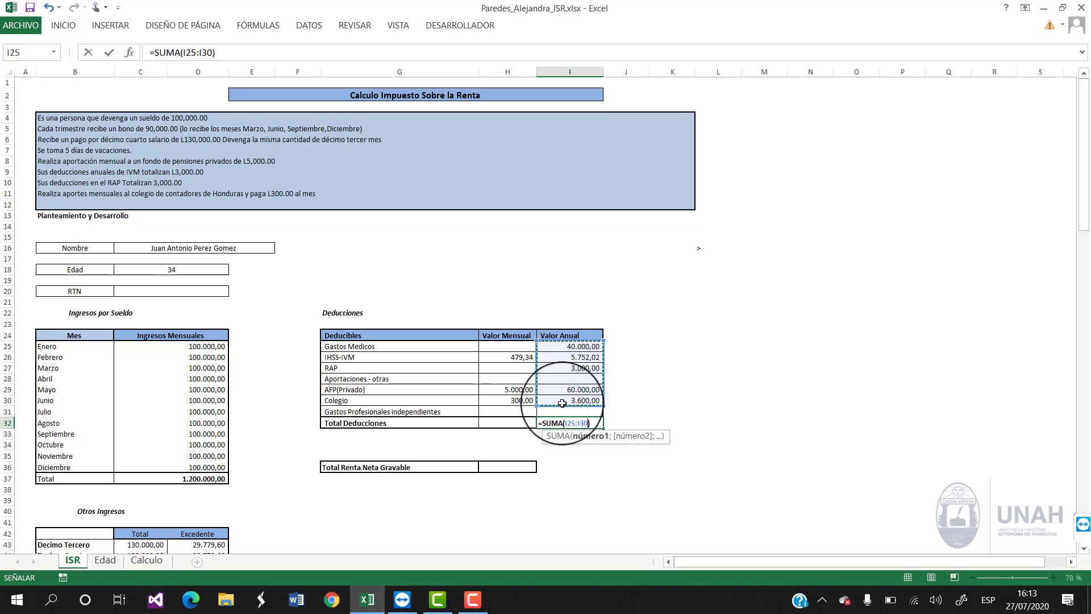
pyautogui.press('Return')
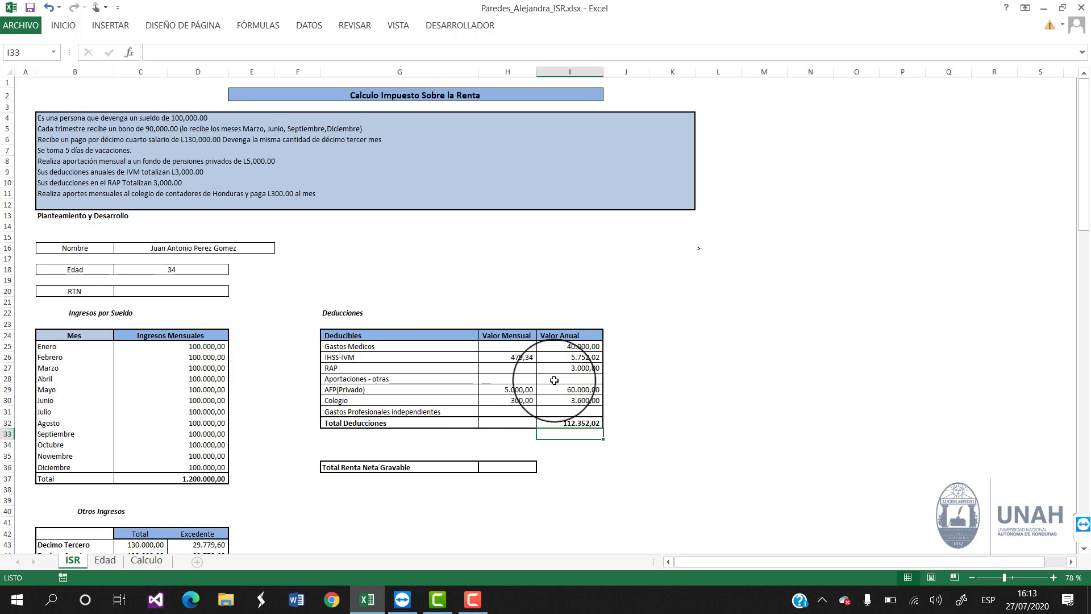
# Step: Calculate Total Renta Neta Gravable in H36 by subtracting total deductions from total income with the formula =C54-I32
pyautogui.click(516, 467)
pyautogui.write('=')
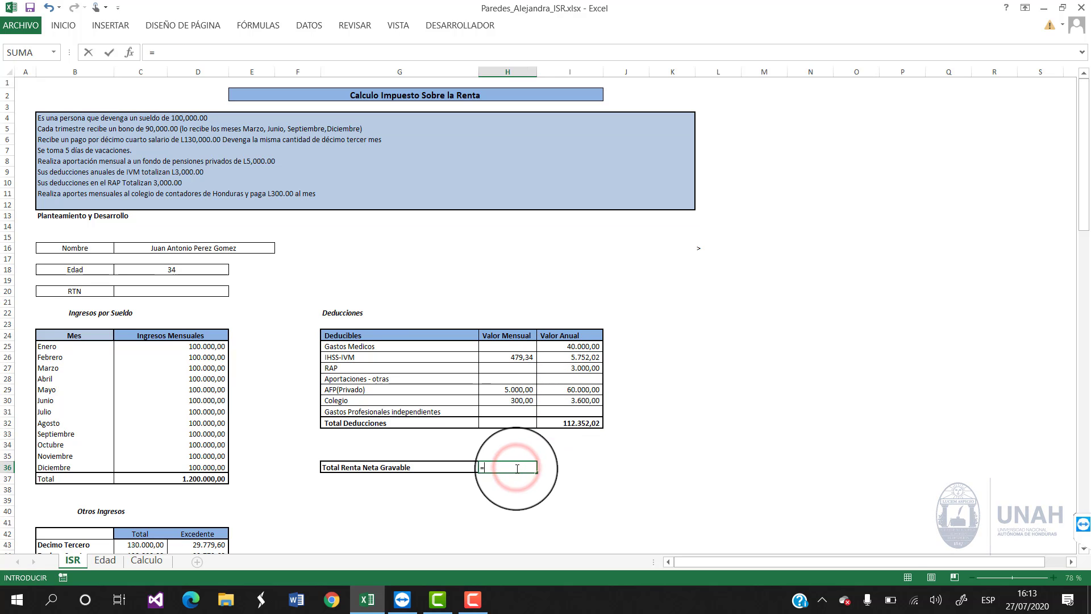
pyautogui.click(187, 477)
pyautogui.scroll(-7, 185, 470)
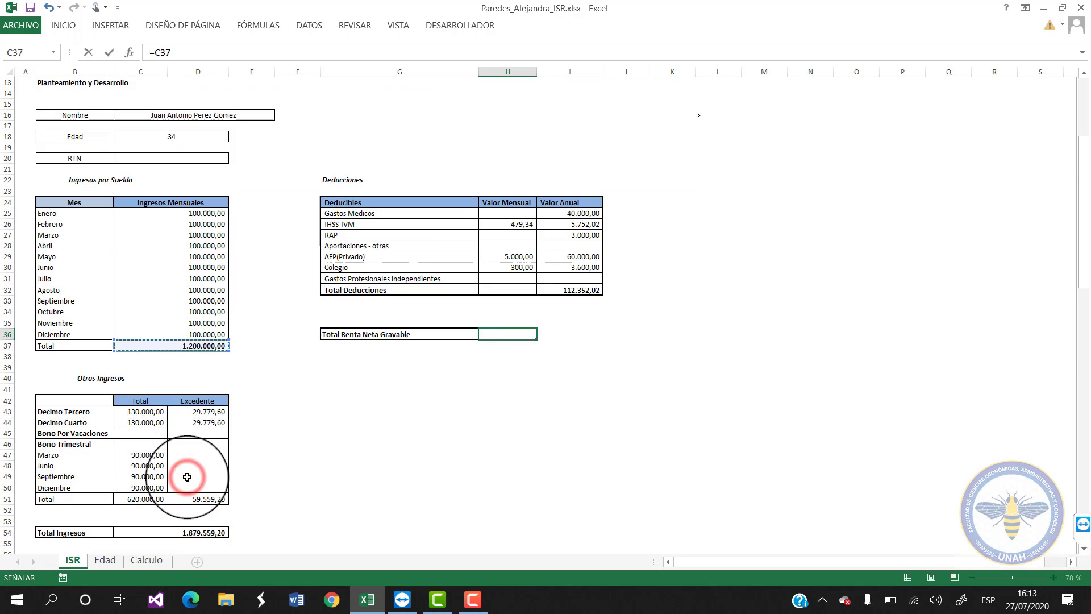
pyautogui.click(210, 435)
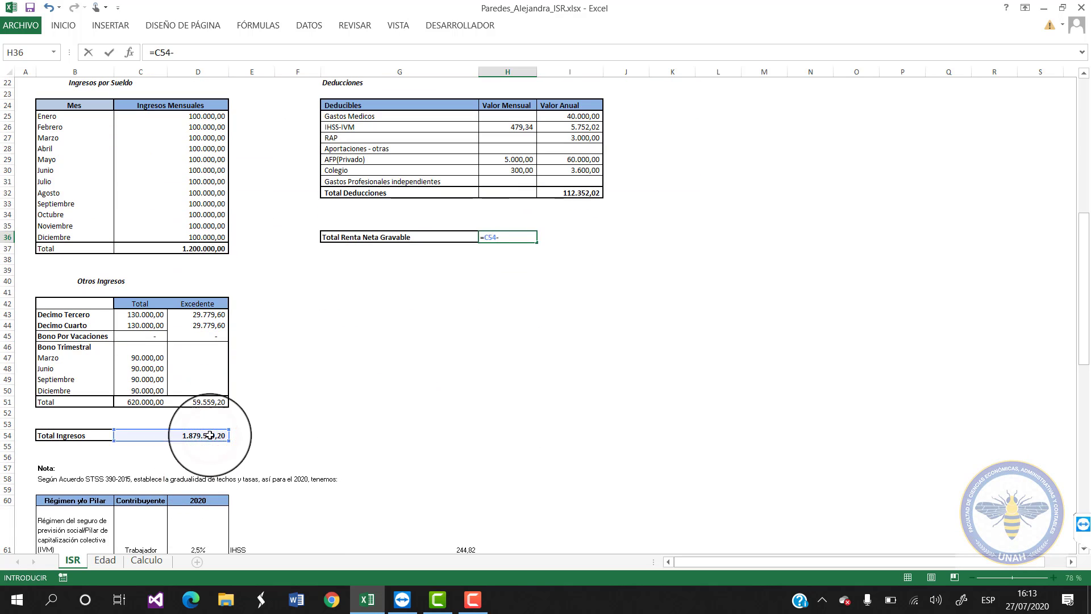
pyautogui.write('-')
pyautogui.click(585, 193)
pyautogui.press('Return')
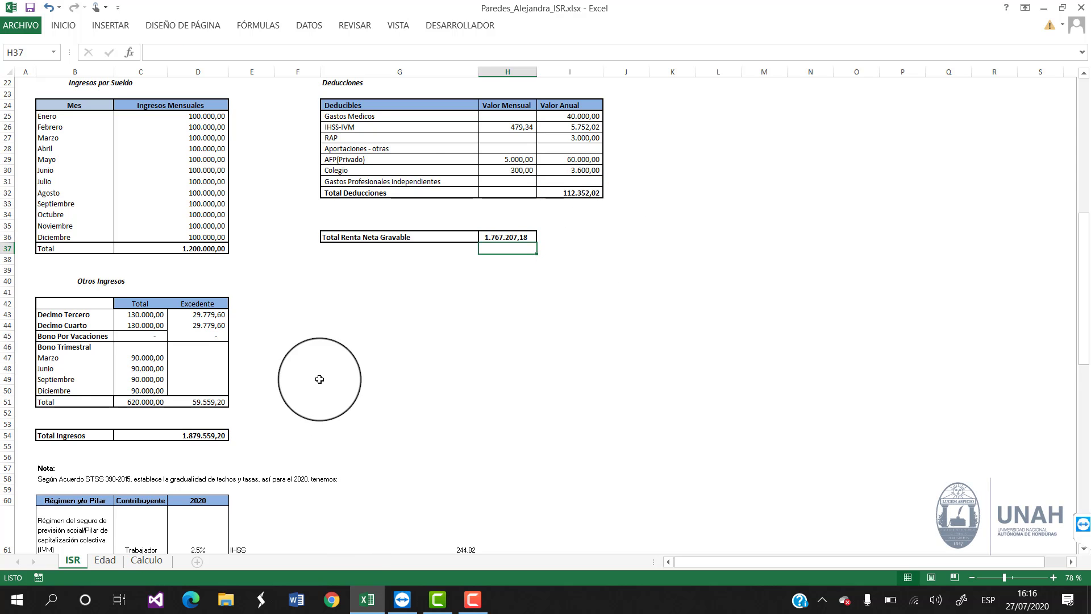
pyautogui.scroll(-2, 383, 382)
pyautogui.scroll(-1, 389, 394)
pyautogui.scroll(4, 389, 393)
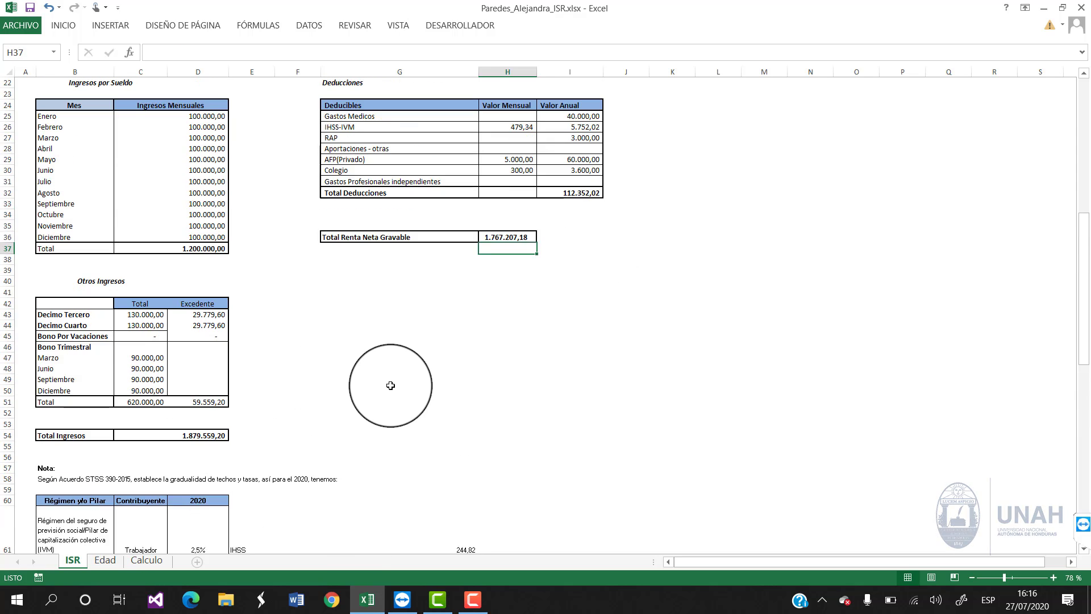
pyautogui.scroll(-7, 390, 389)
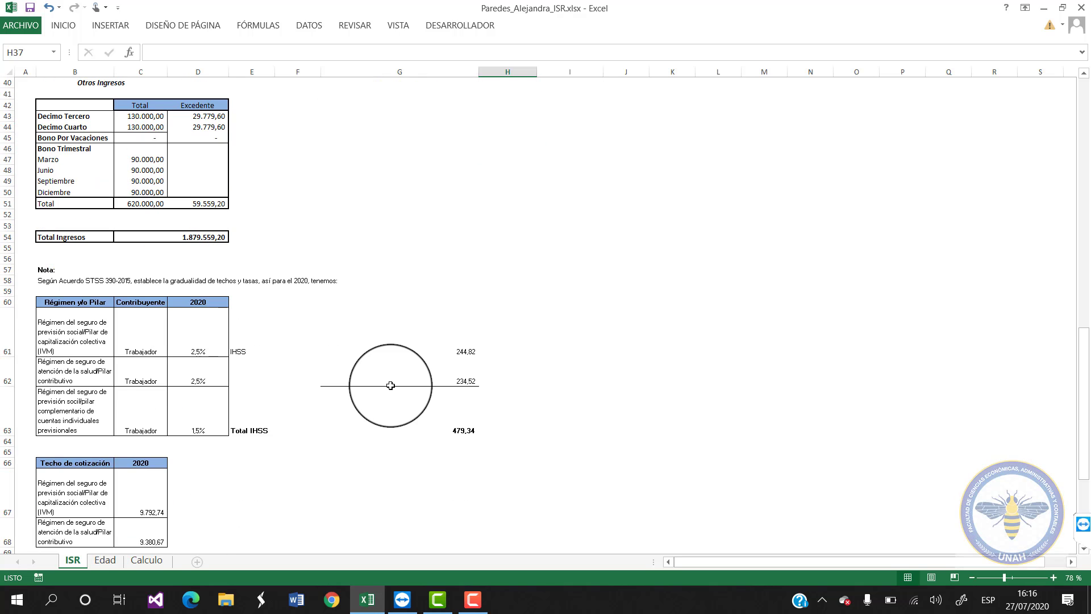
pyautogui.scroll(11, 273, 460)
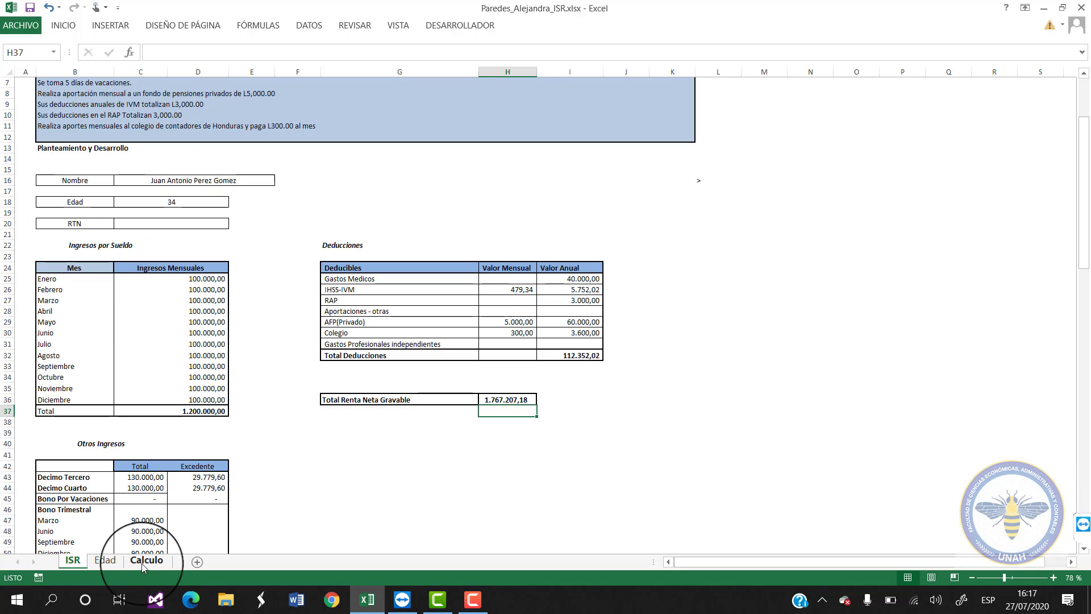
# Step: Link Renta Neta Gravable in E2 of the Calculo sheet to the ISR sheet total with the formula =ISR!H36
pyautogui.click(143, 564)
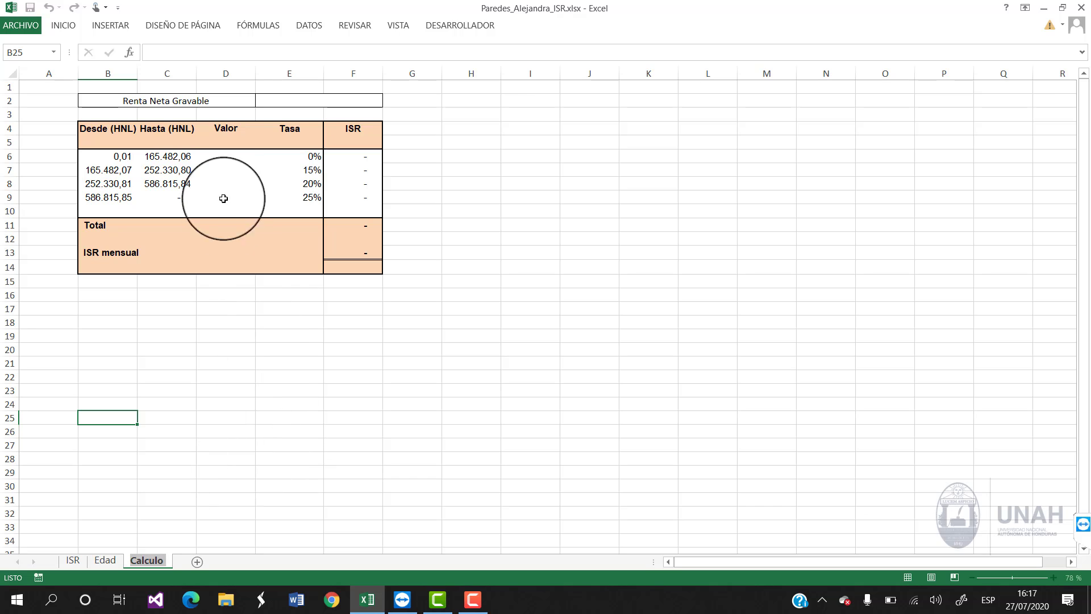
pyautogui.click(316, 104)
pyautogui.write('=')
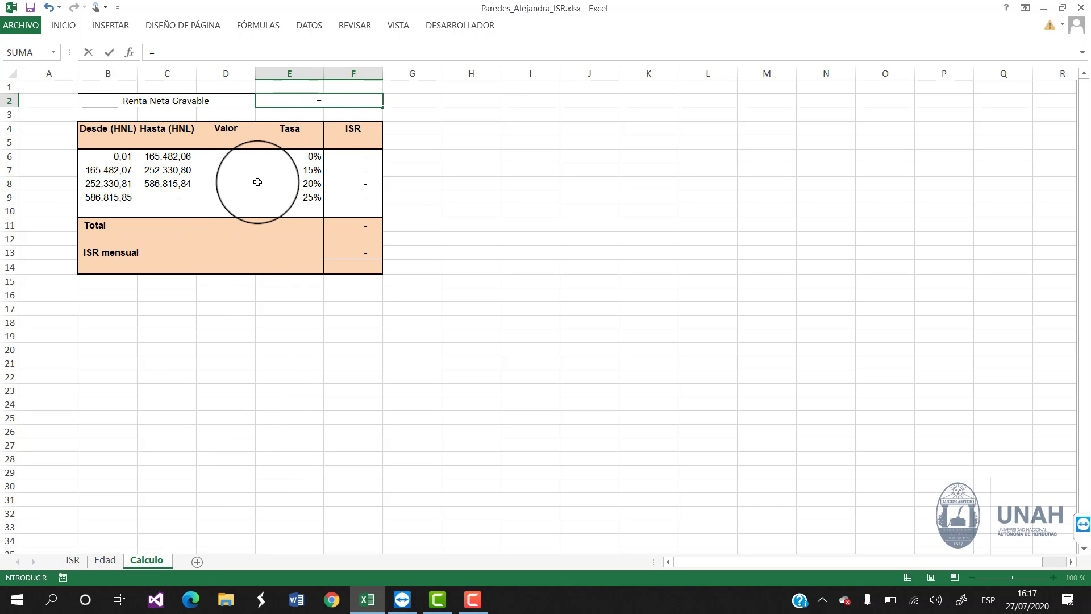
pyautogui.click(71, 561)
pyautogui.click(492, 398)
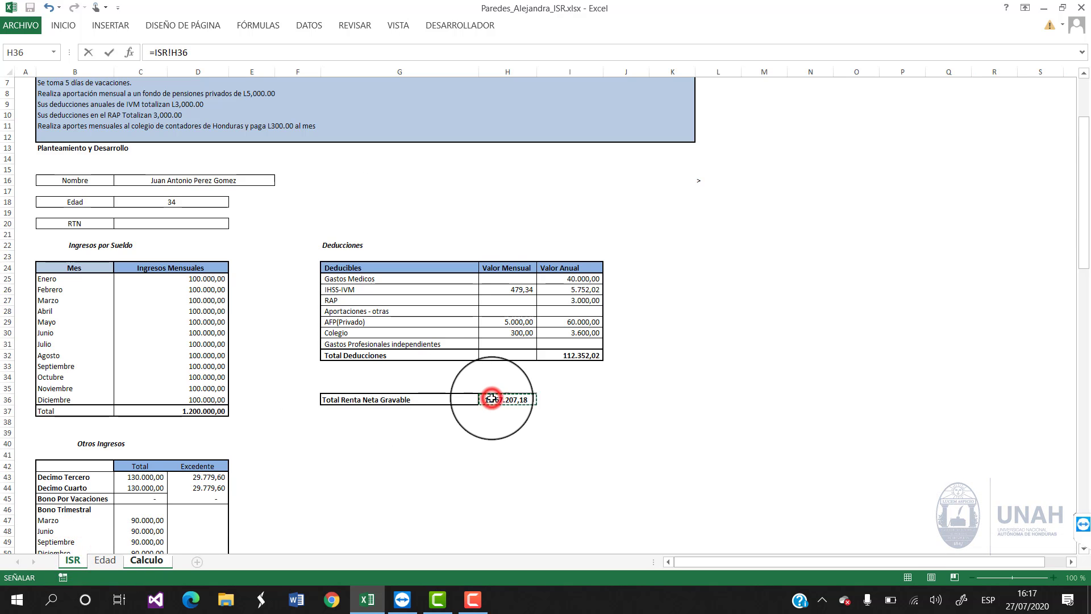
pyautogui.press('Return')
# Step: Calculate the first bracket's Valor in D6 with the formula =SI(C6>E2;E2;C6)
pyautogui.click(244, 159)
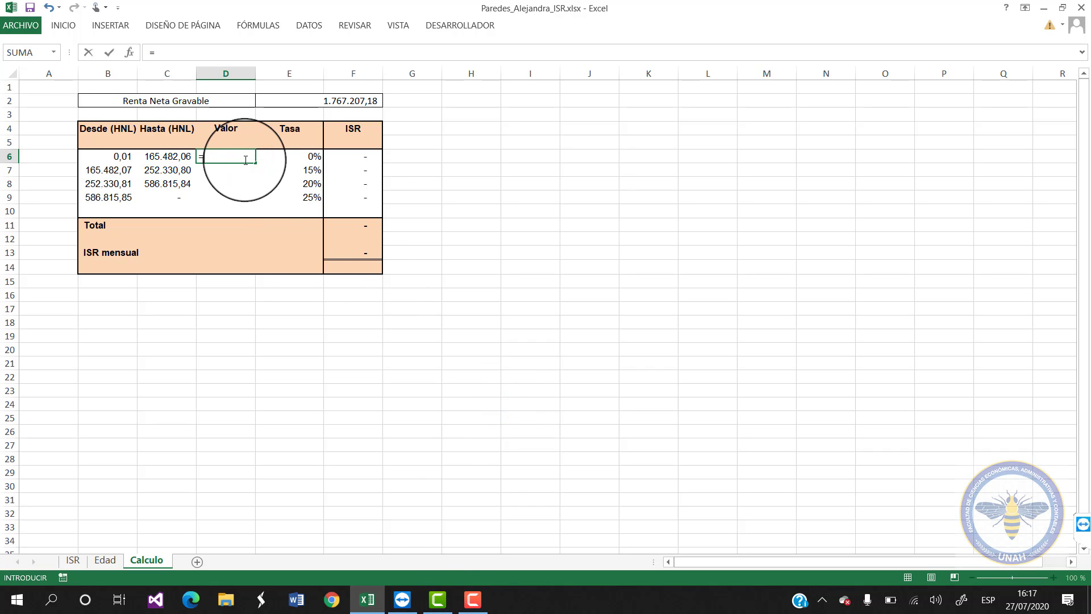
pyautogui.write('=si(')
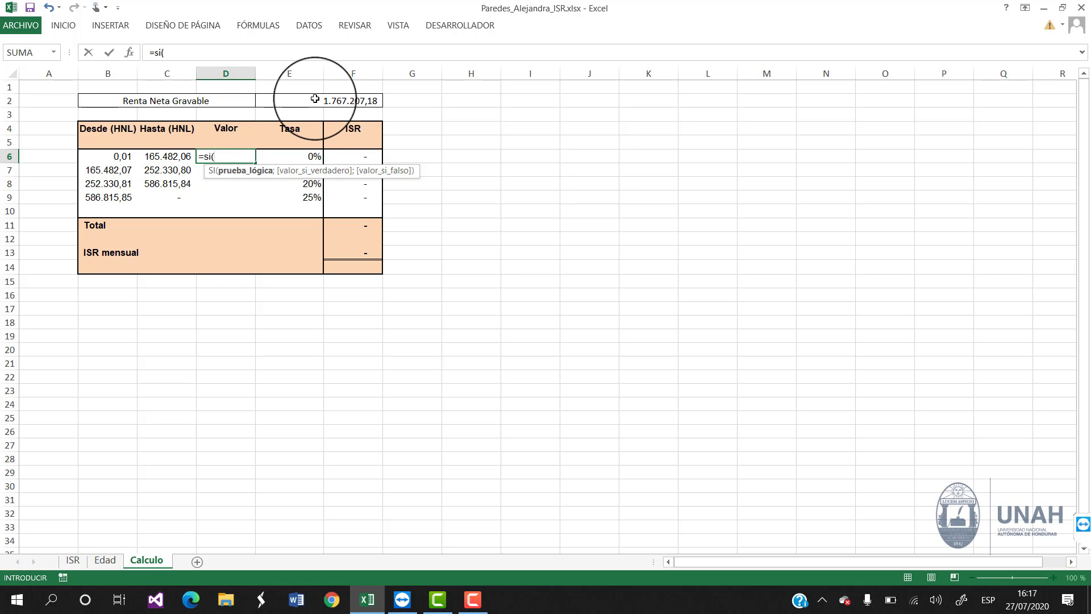
pyautogui.click(178, 158)
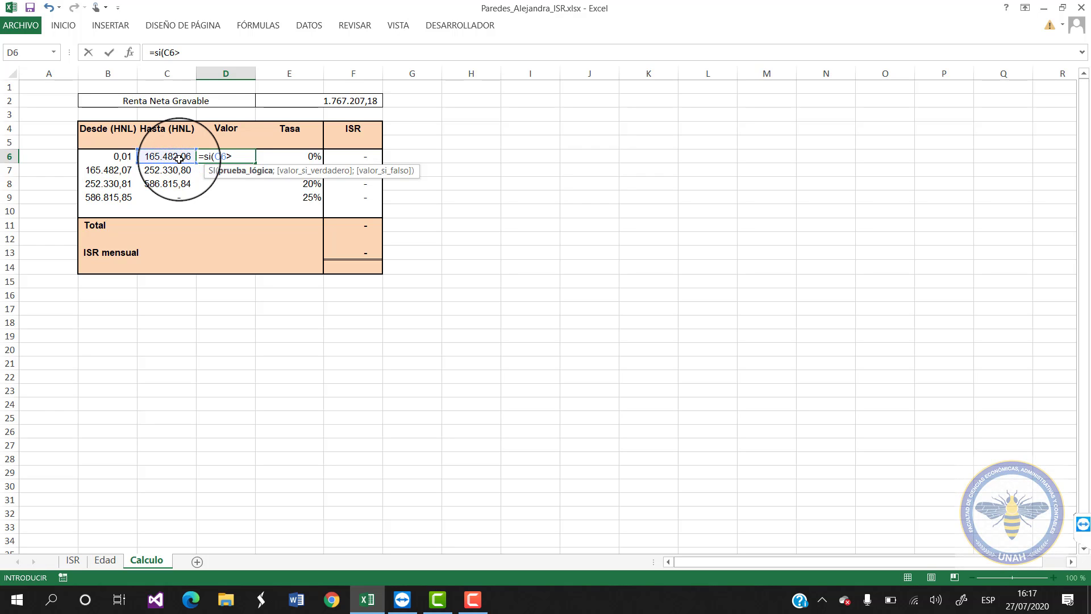
pyautogui.write('>')
pyautogui.click(307, 101)
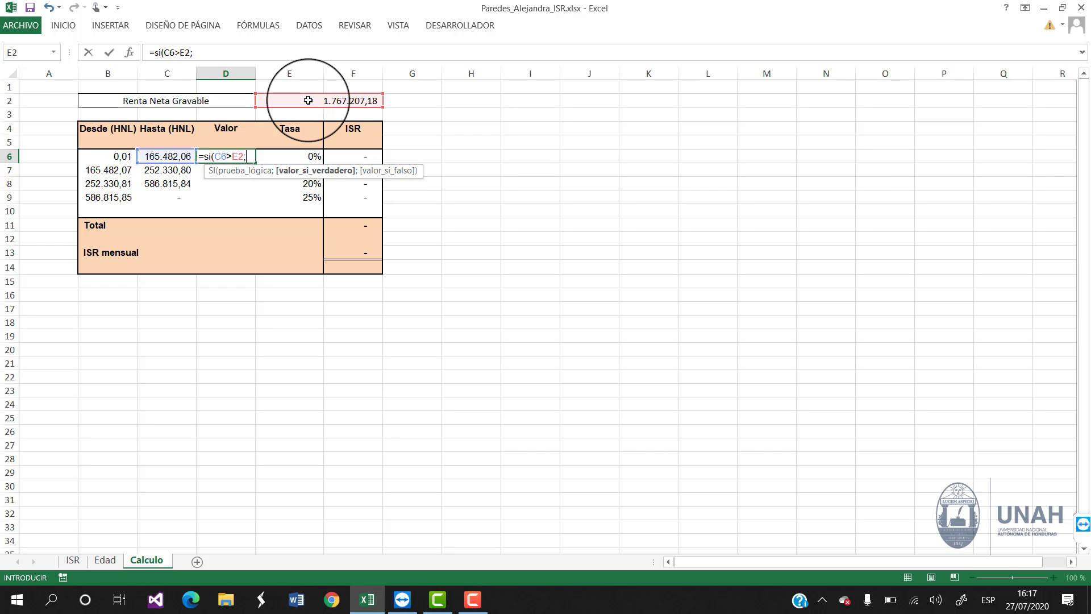
pyautogui.click(308, 101)
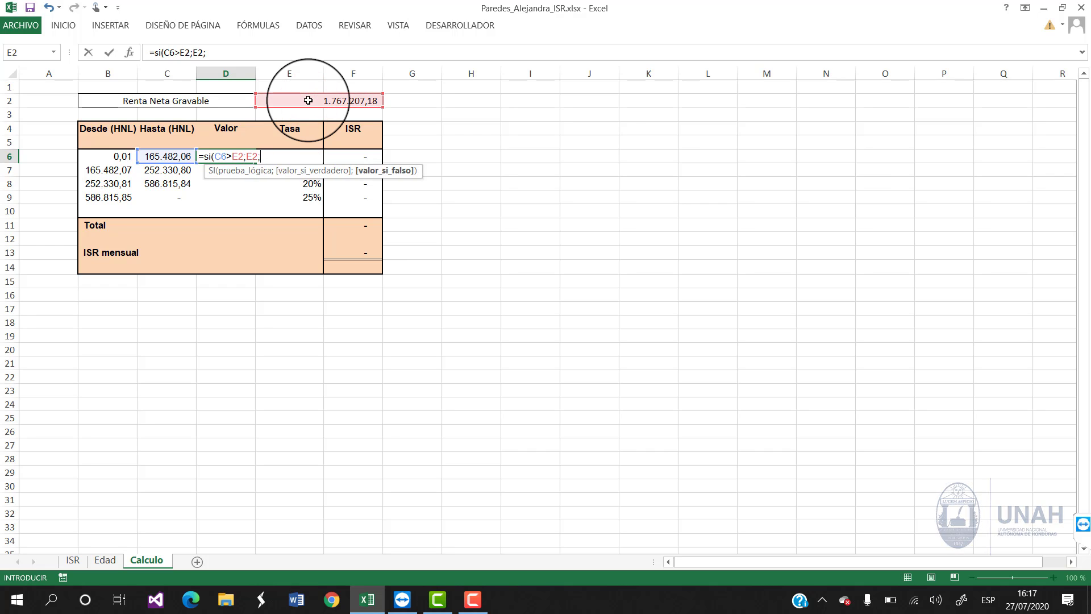
pyautogui.write(';C6')
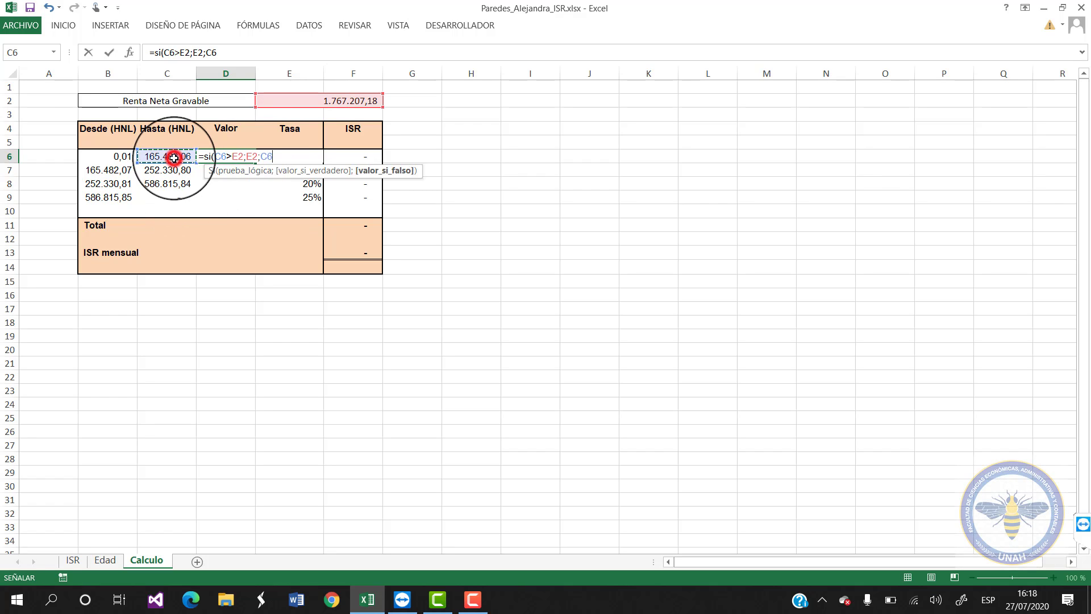
pyautogui.write(')')
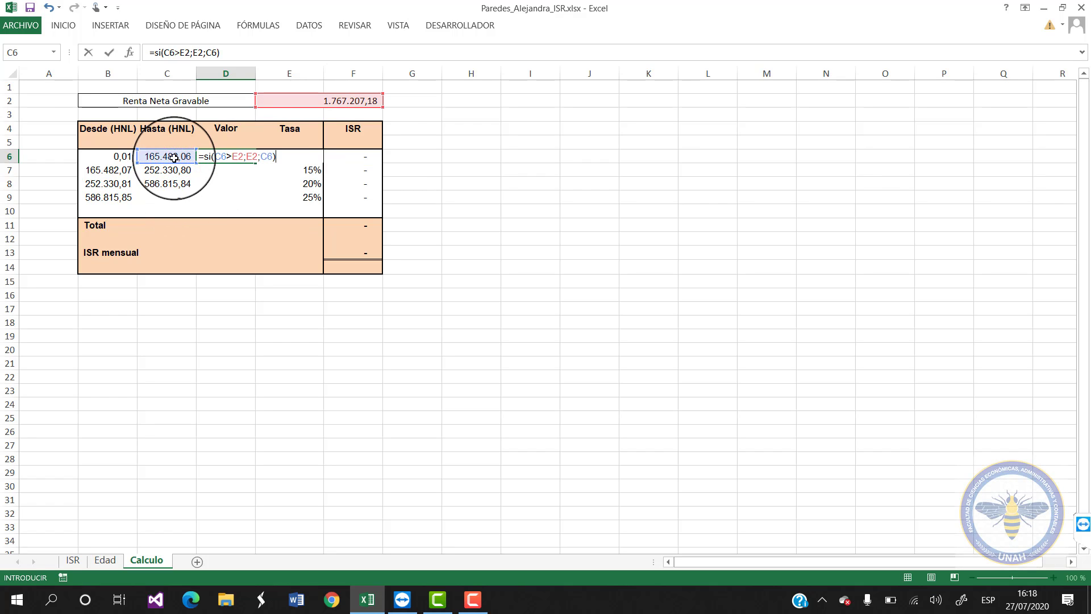
pyautogui.press('Return')
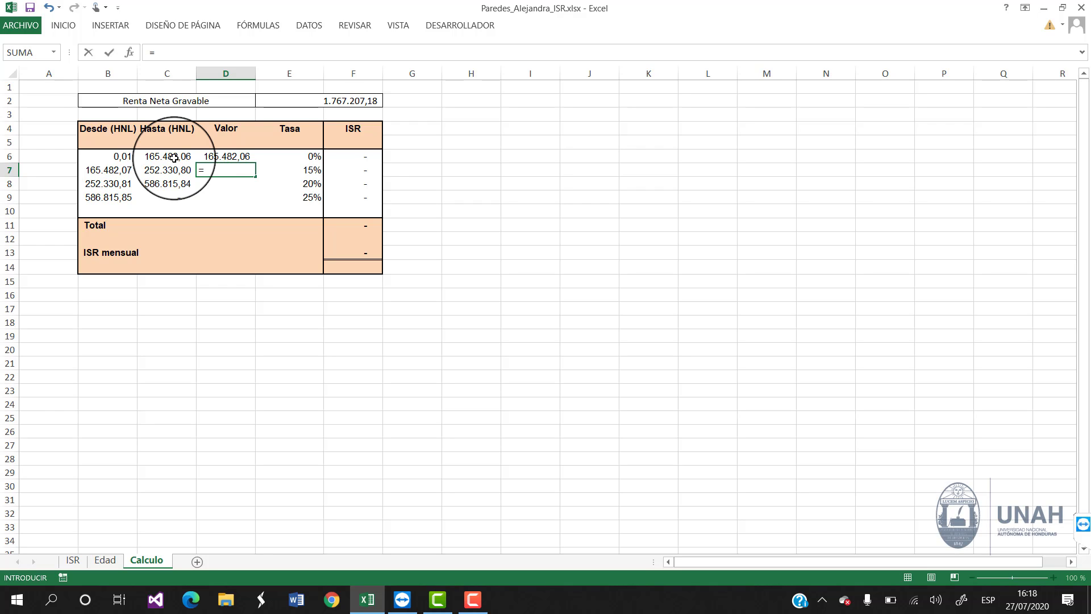
# Step: Calculate the 15% bracket's Valor in D7 with the nested formula =SI(E2>C7;C7-B7;SI(E2>C6;E2-B7;0))
pyautogui.write('=si($')
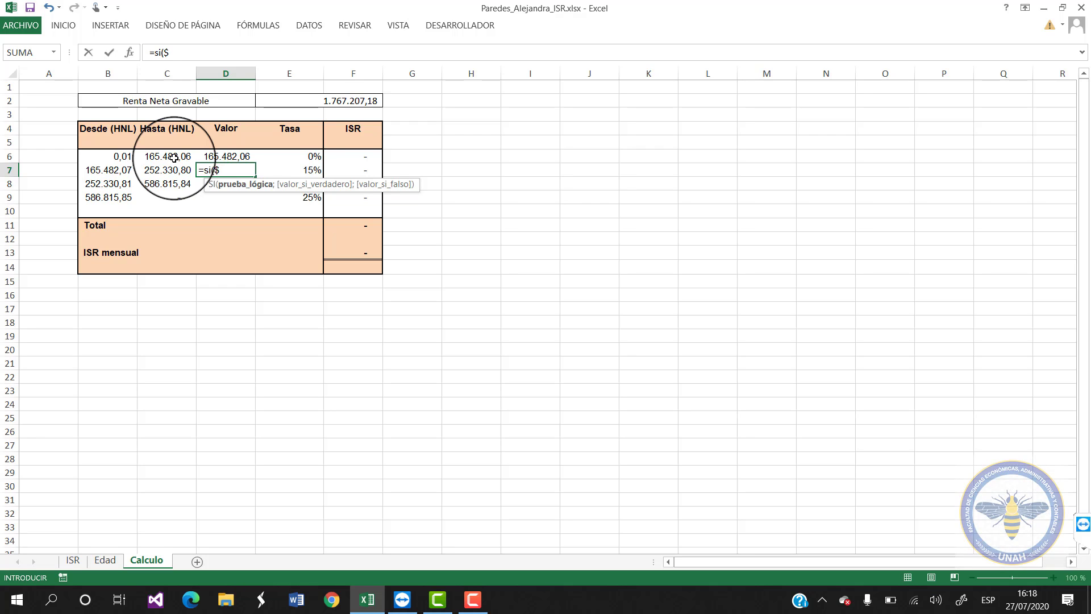
pyautogui.press('BackSpace')
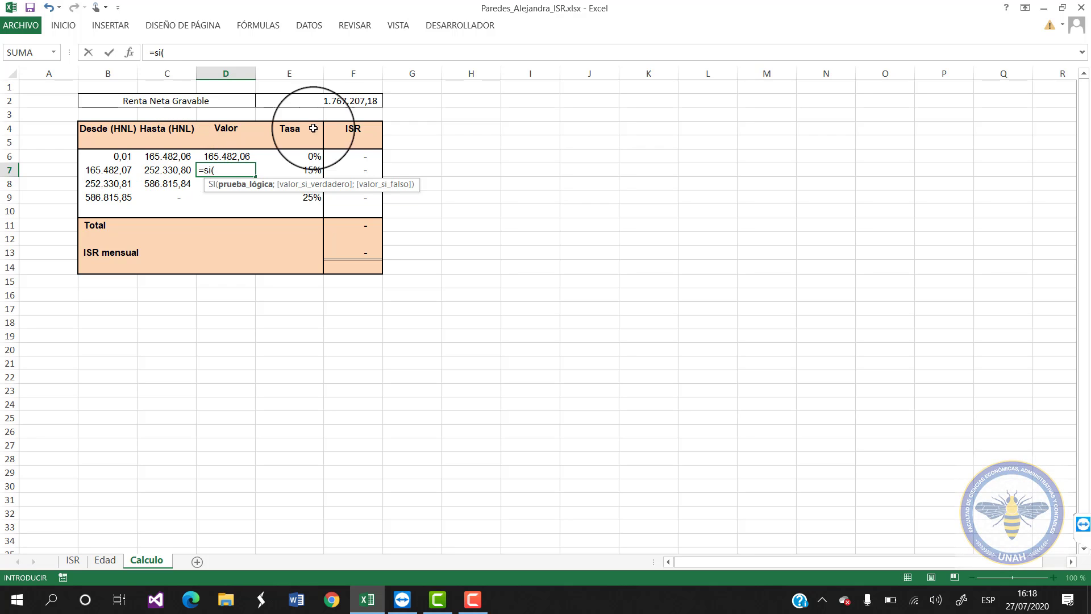
pyautogui.click(342, 99)
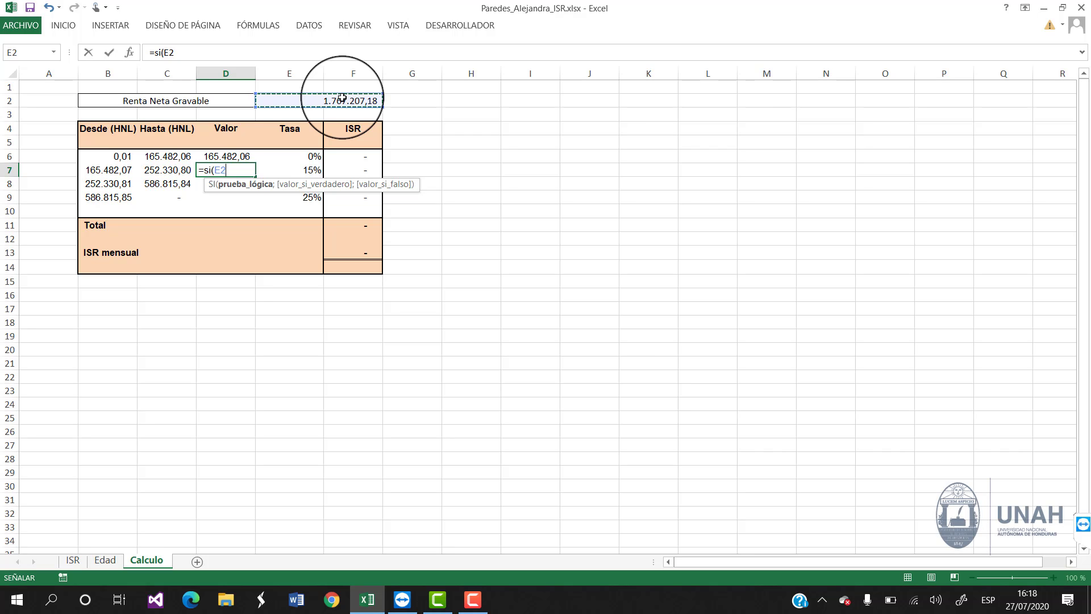
pyautogui.write('>')
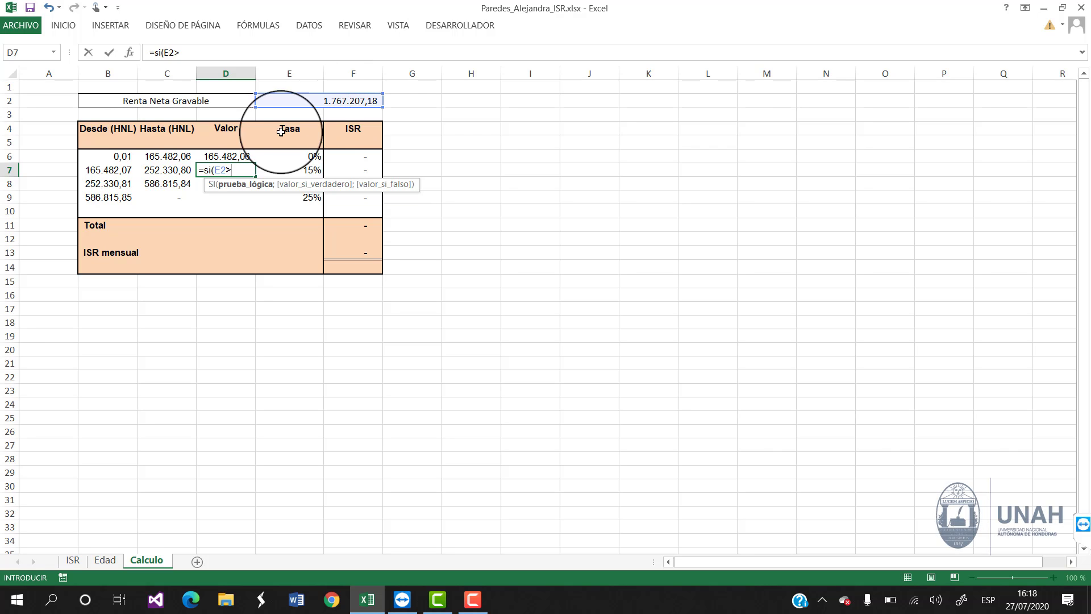
pyautogui.click(172, 174)
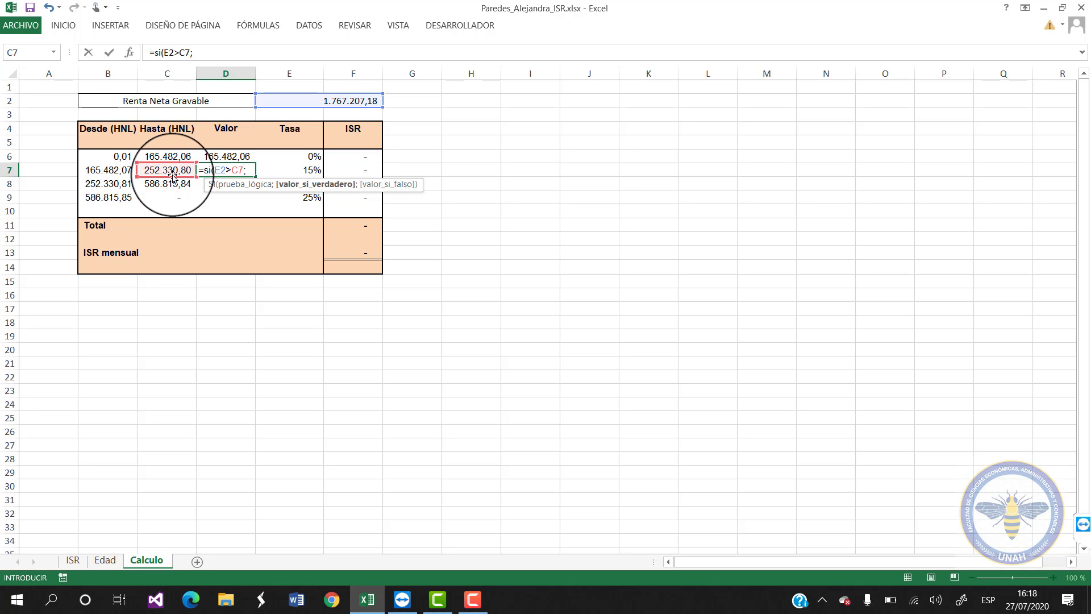
pyautogui.click(165, 170)
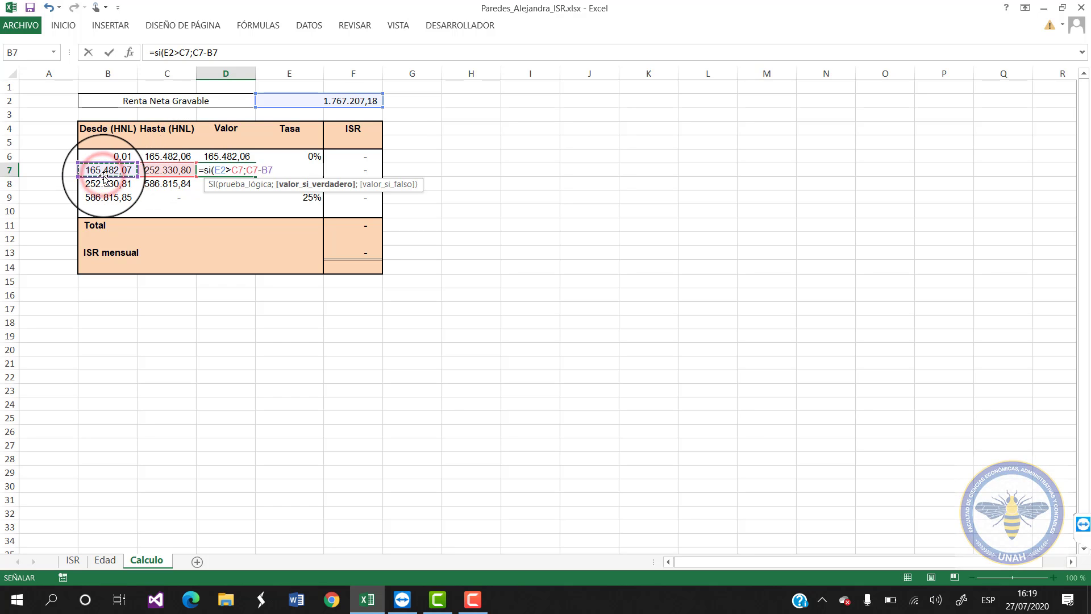
pyautogui.write(';si')
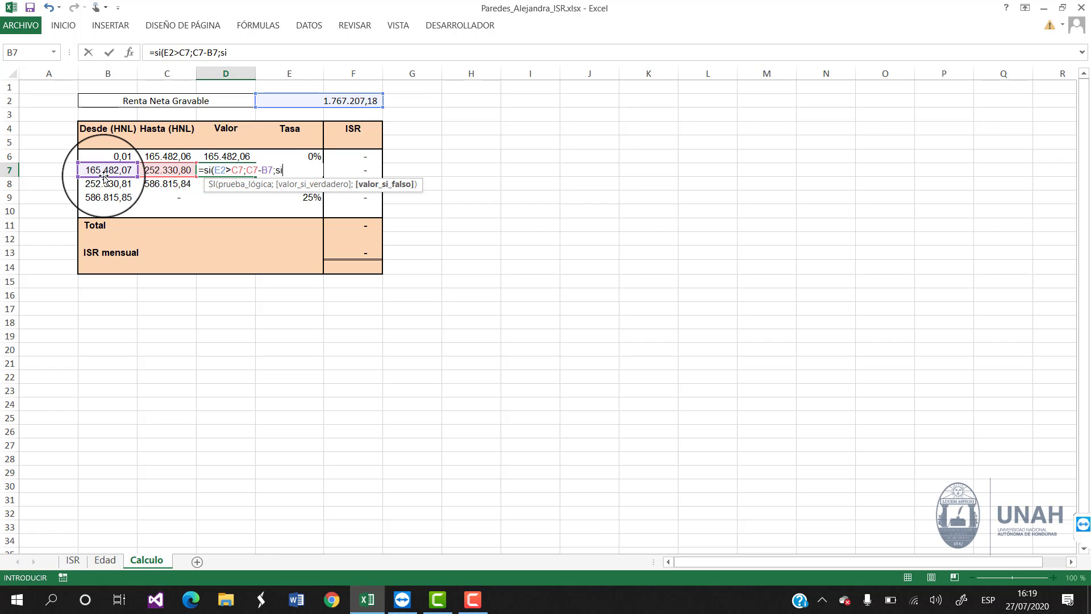
pyautogui.write('(')
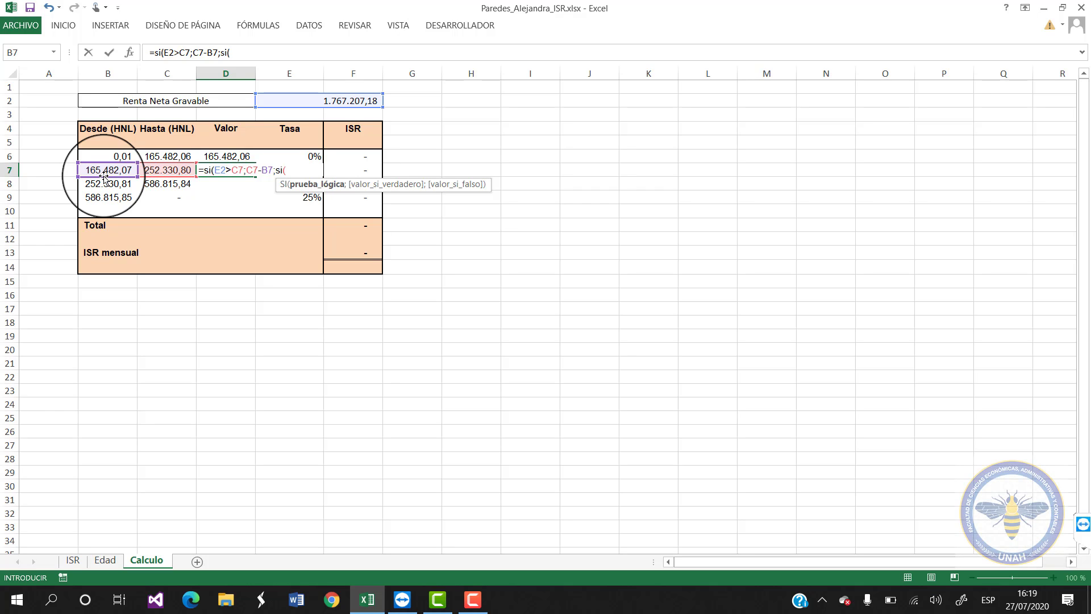
pyautogui.click(305, 101)
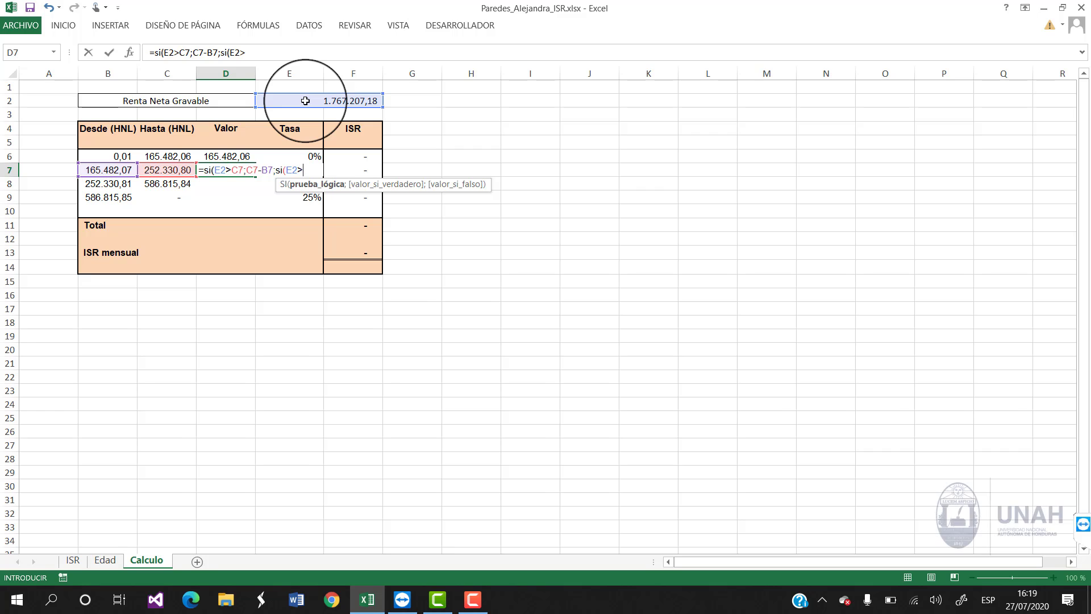
pyautogui.write('>')
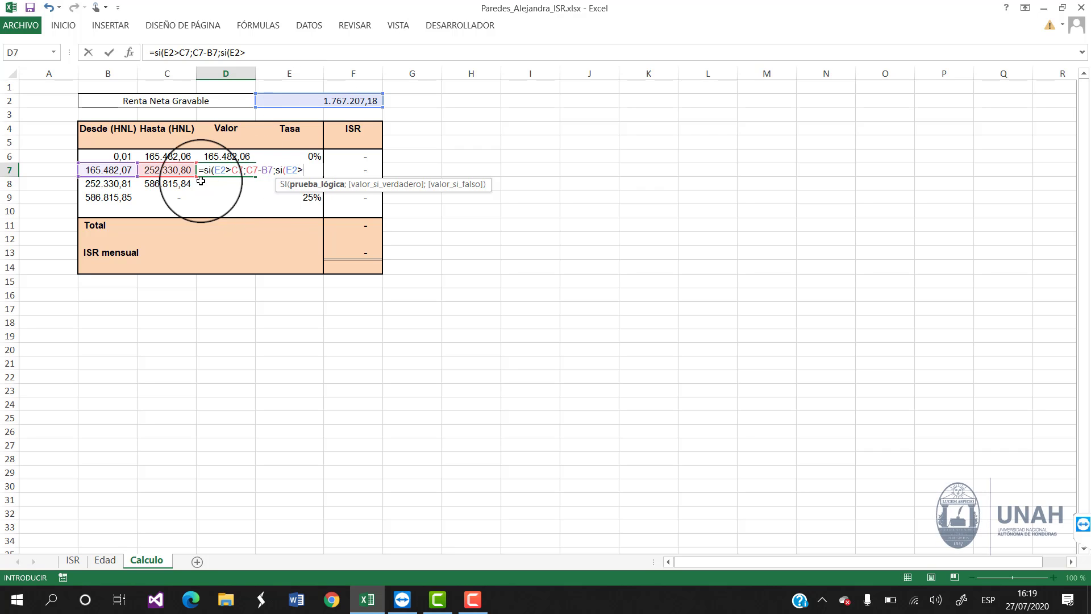
pyautogui.click(183, 156)
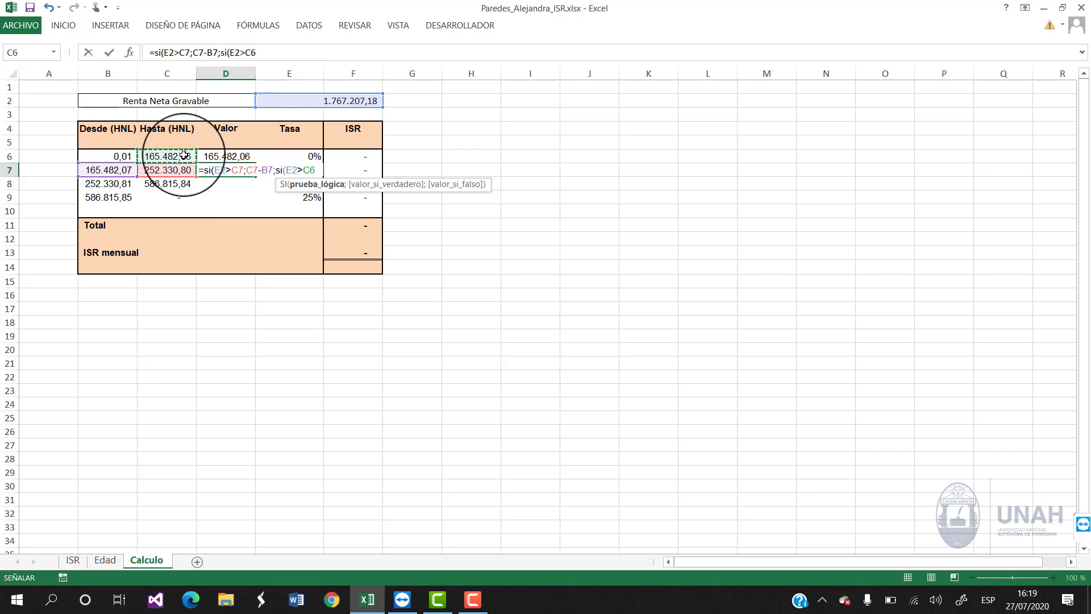
pyautogui.write(';')
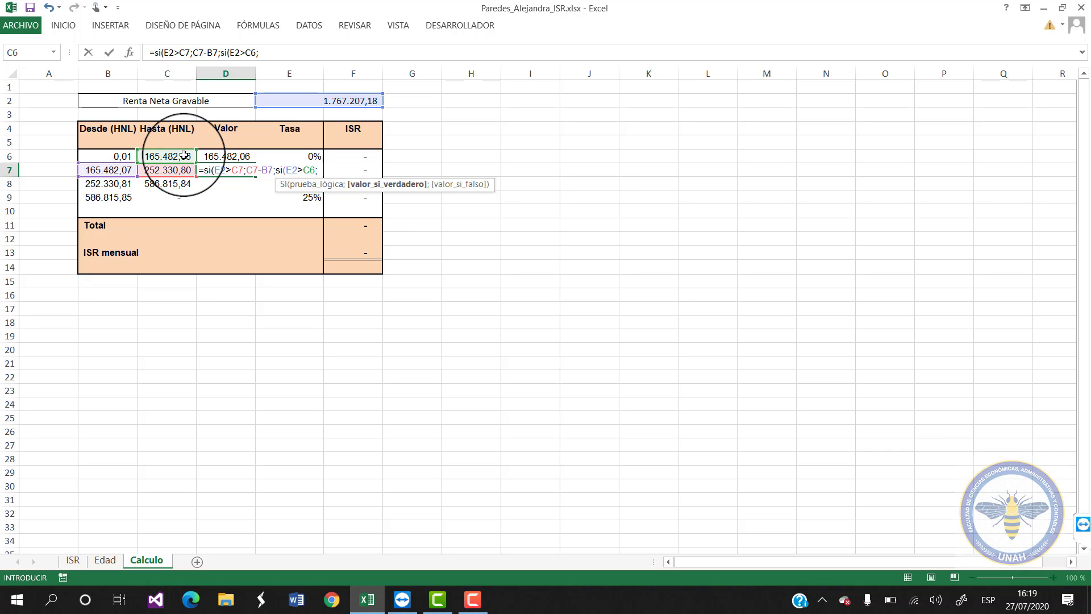
pyautogui.click(270, 100)
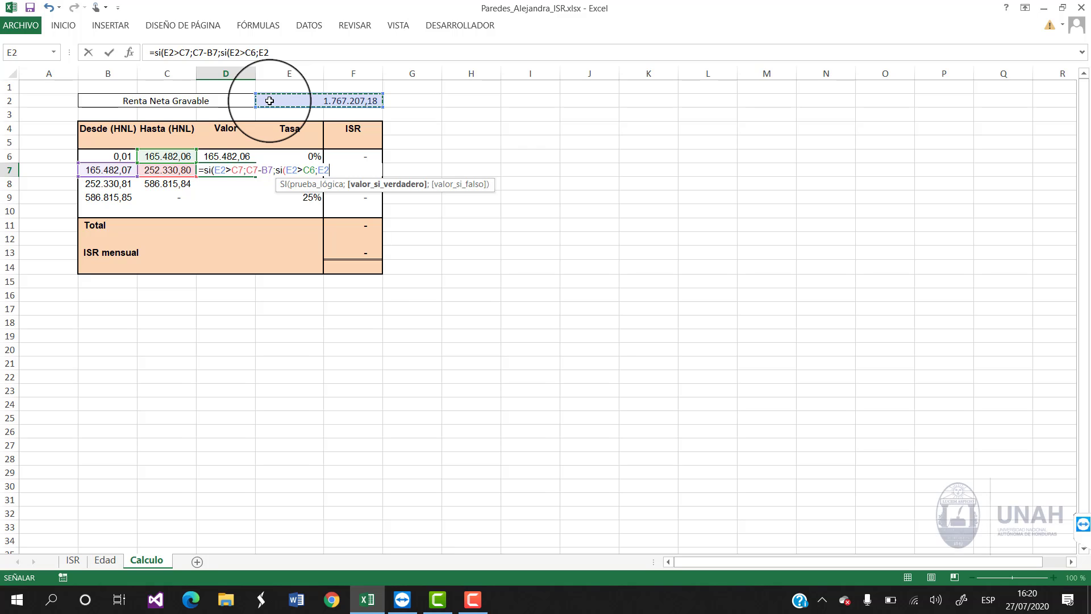
pyautogui.write('-')
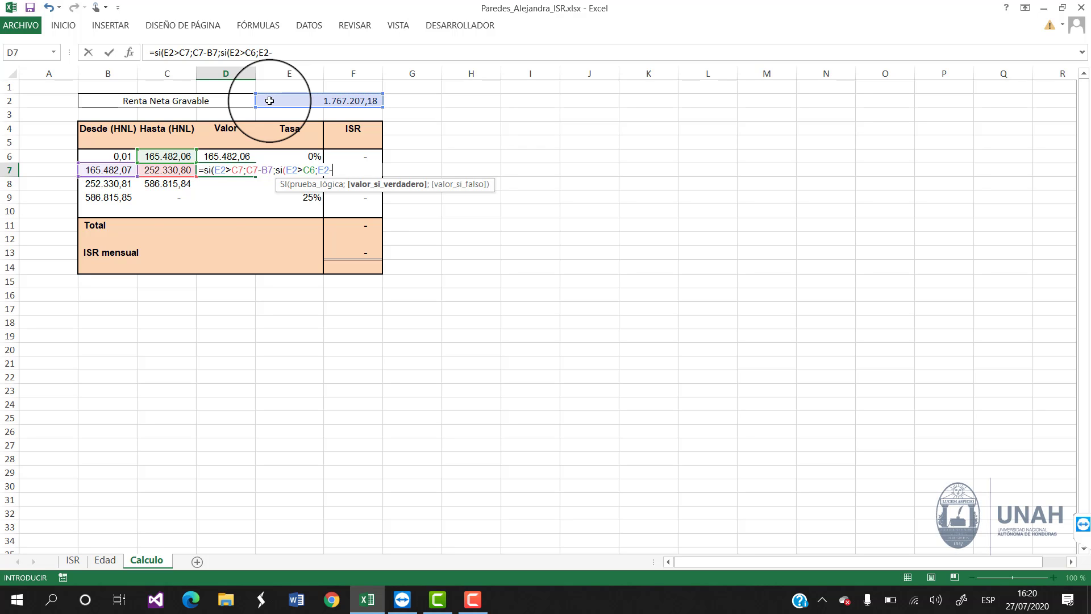
pyautogui.click(115, 173)
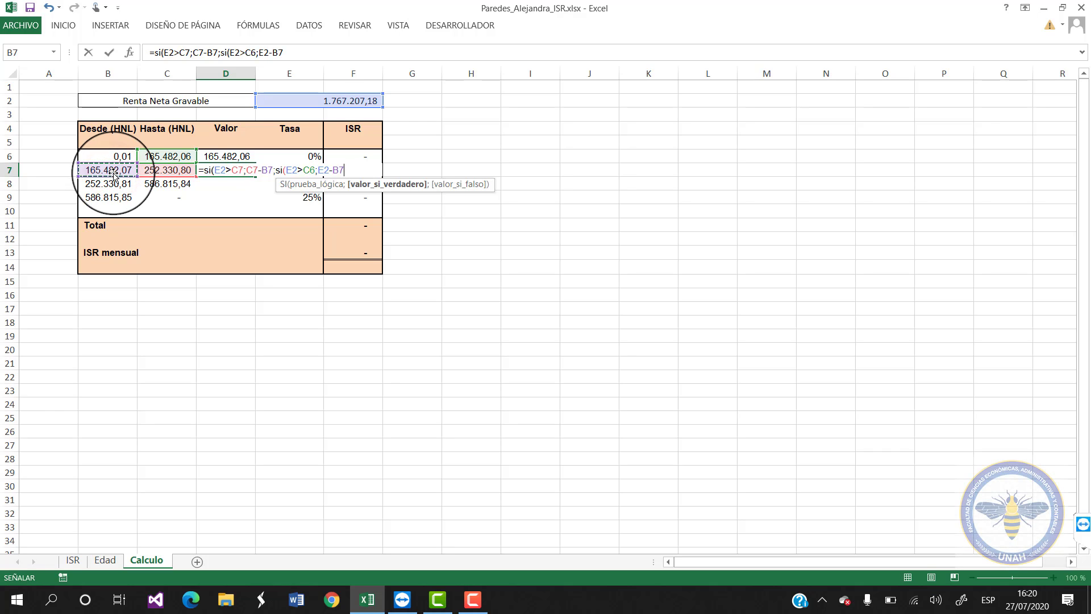
pyautogui.write(';')
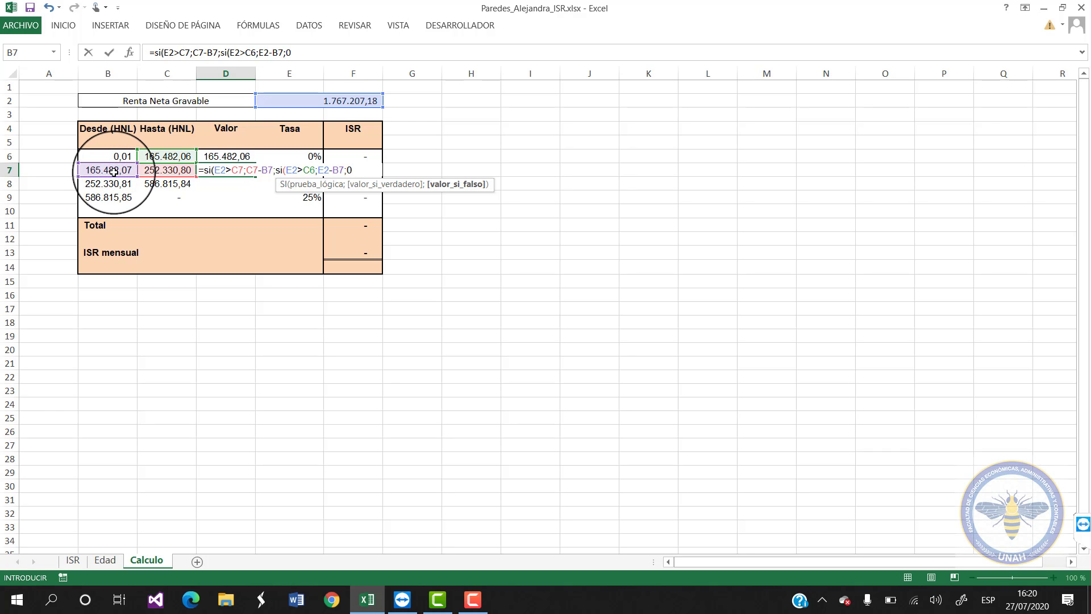
pyautogui.write('0))')
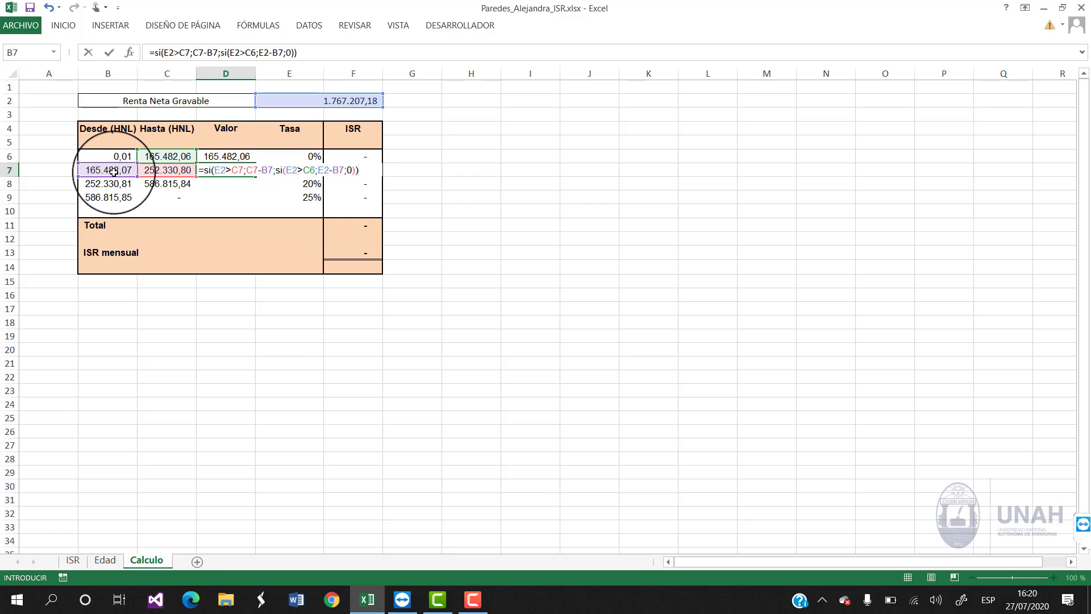
pyautogui.press('Return')
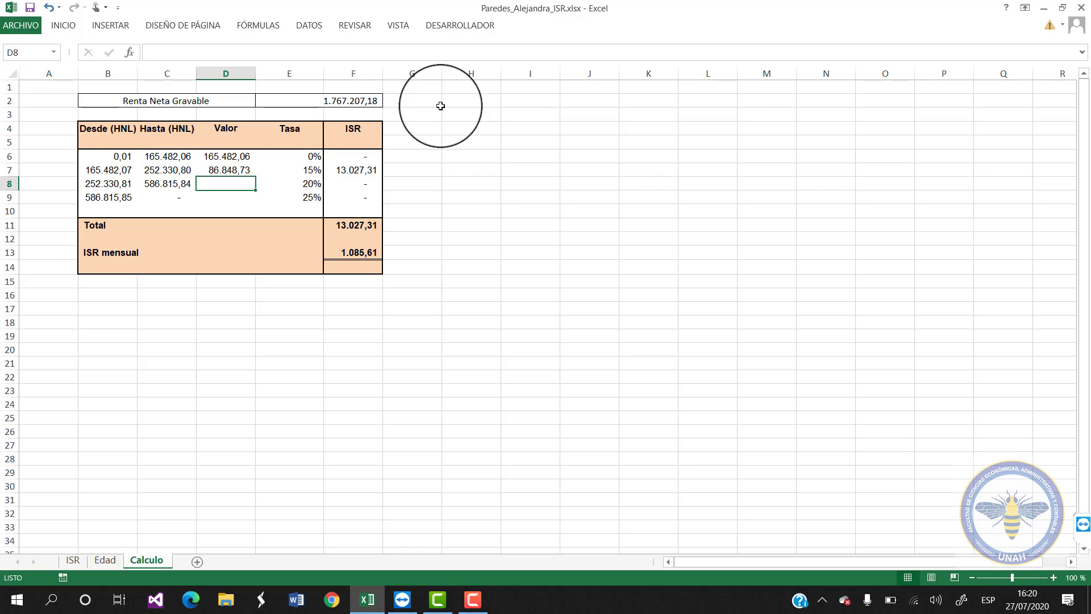
# Step: Make all three E2 references in the D7 formula absolute as $E$2
pyautogui.click(227, 168)
pyautogui.click(169, 49)
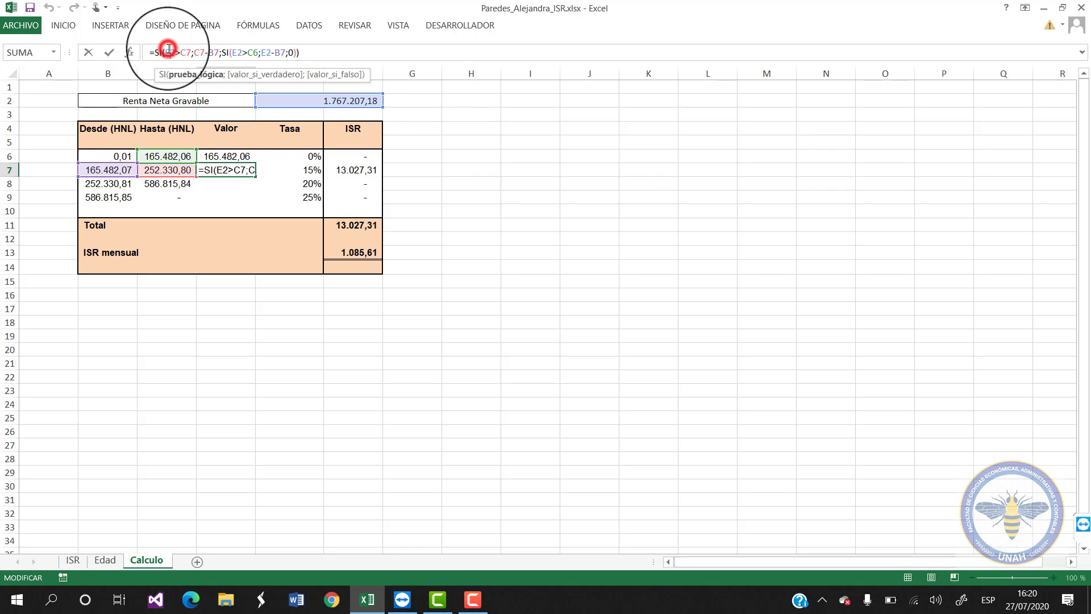
pyautogui.write('$E$')
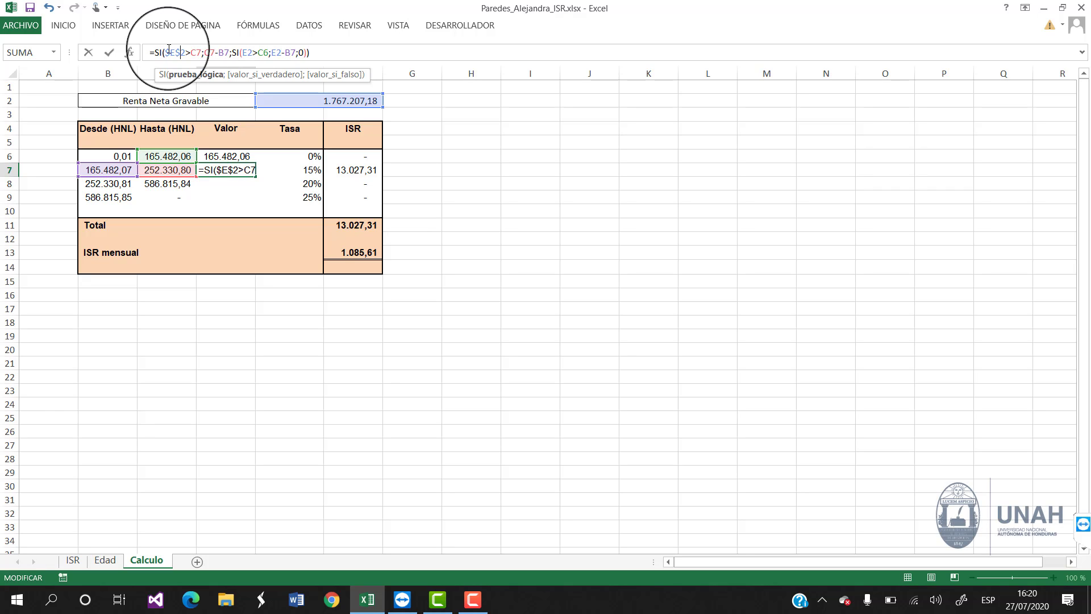
pyautogui.click(243, 54)
pyautogui.write('$E$')
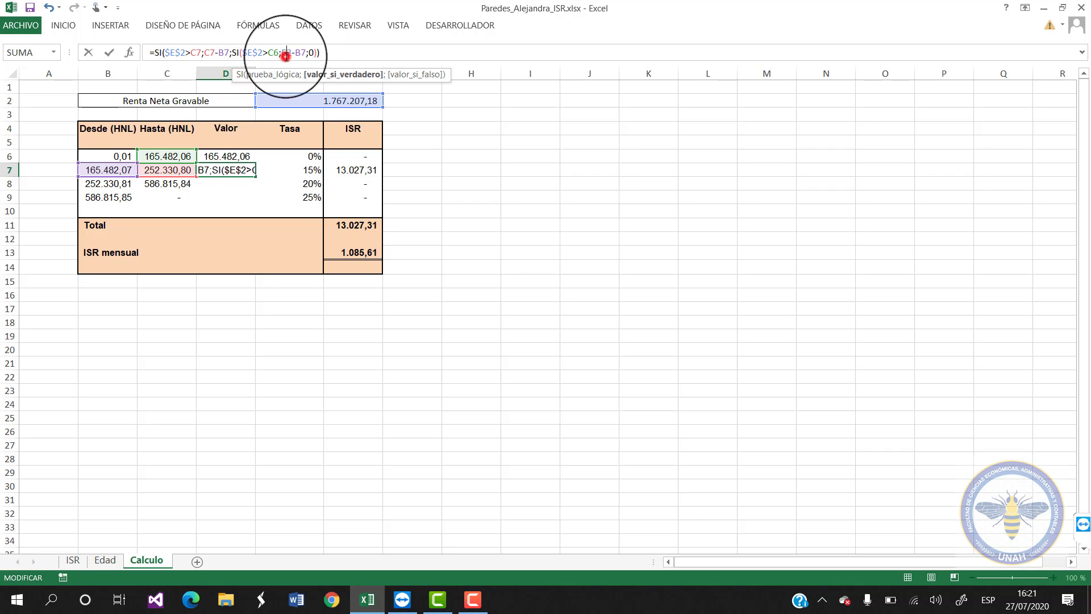
pyautogui.press('Left')
pyautogui.write('$')
pyautogui.press('Right')
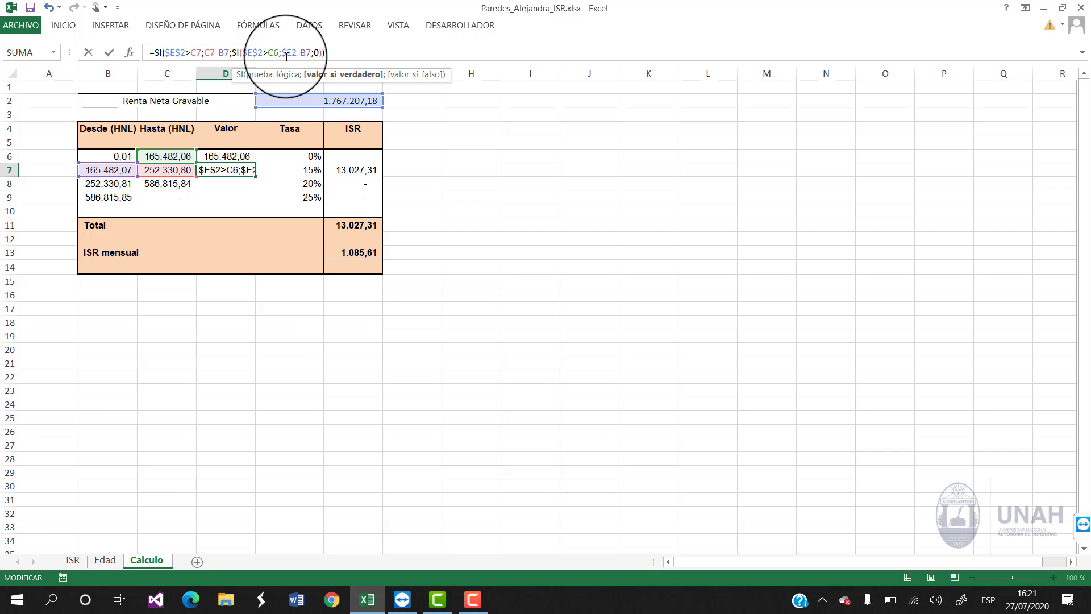
pyautogui.write('$')
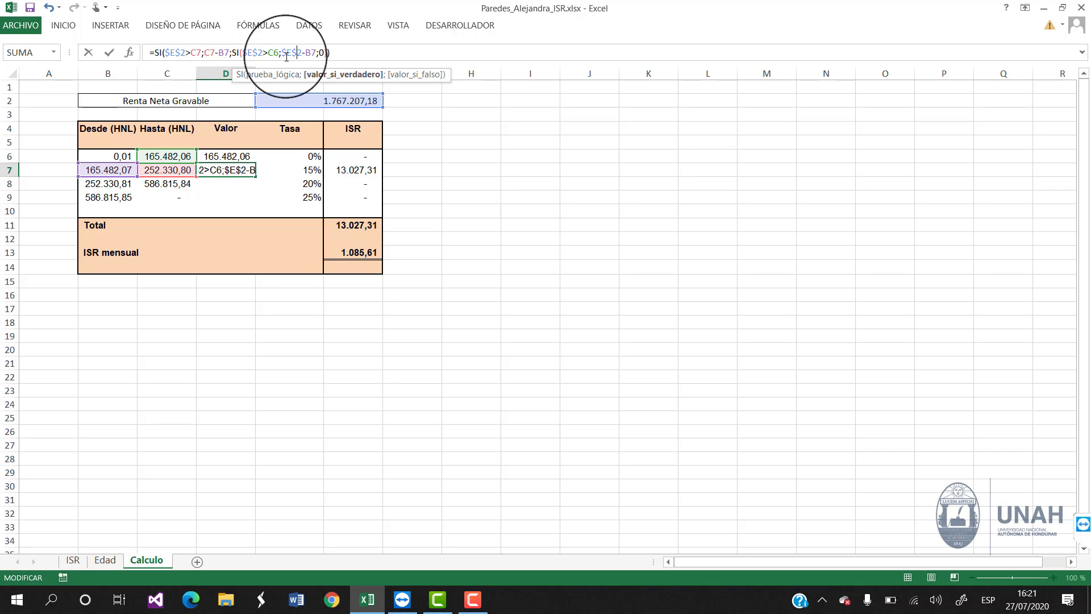
pyautogui.press('Return')
# Step: Copy the D7 formula down to D8 and D9 for the 20% and 25% brackets
pyautogui.click(244, 171)
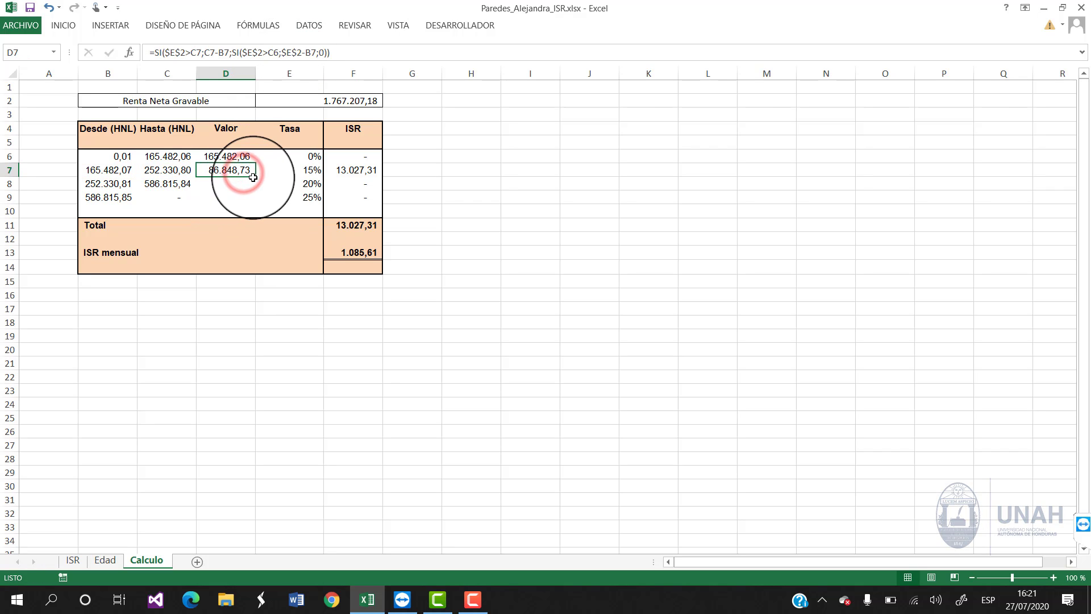
pyautogui.moveTo(255, 176); pyautogui.dragTo(247, 197)
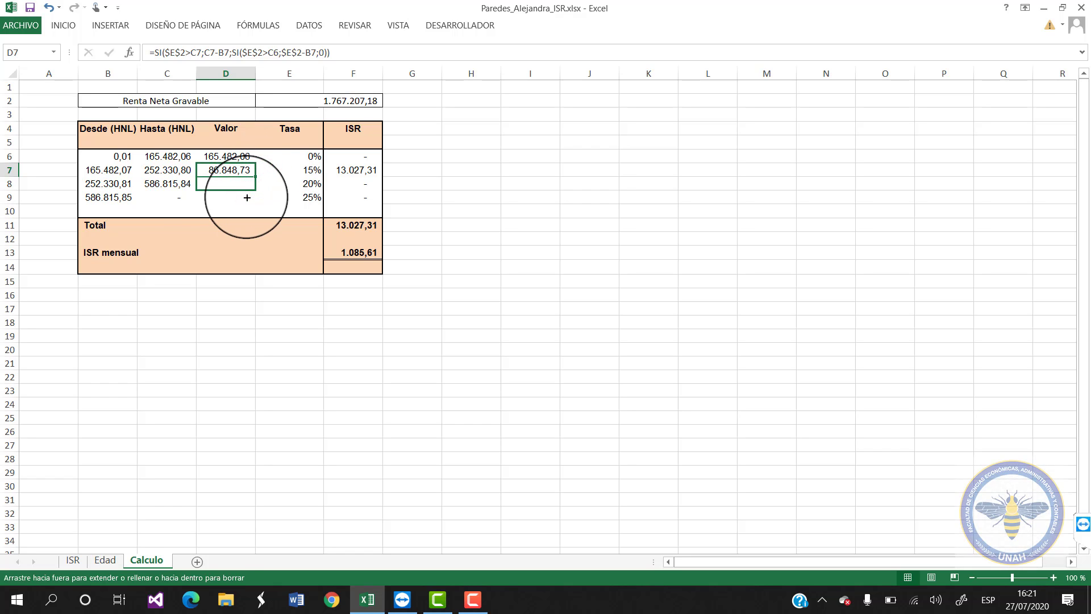
pyautogui.moveTo(246, 197); pyautogui.dragTo(247, 197)
# Step: Set the last bracket's Hasta limit in C9 to the Renta Neta Gravable with the formula =E2
pyautogui.click(168, 197)
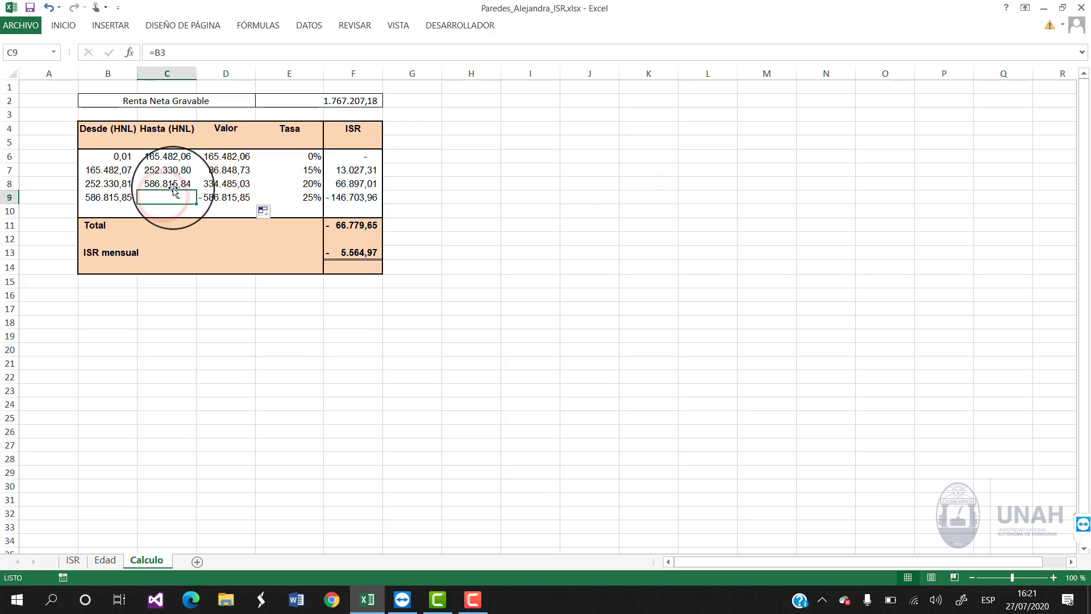
pyautogui.write('=')
pyautogui.click(313, 99)
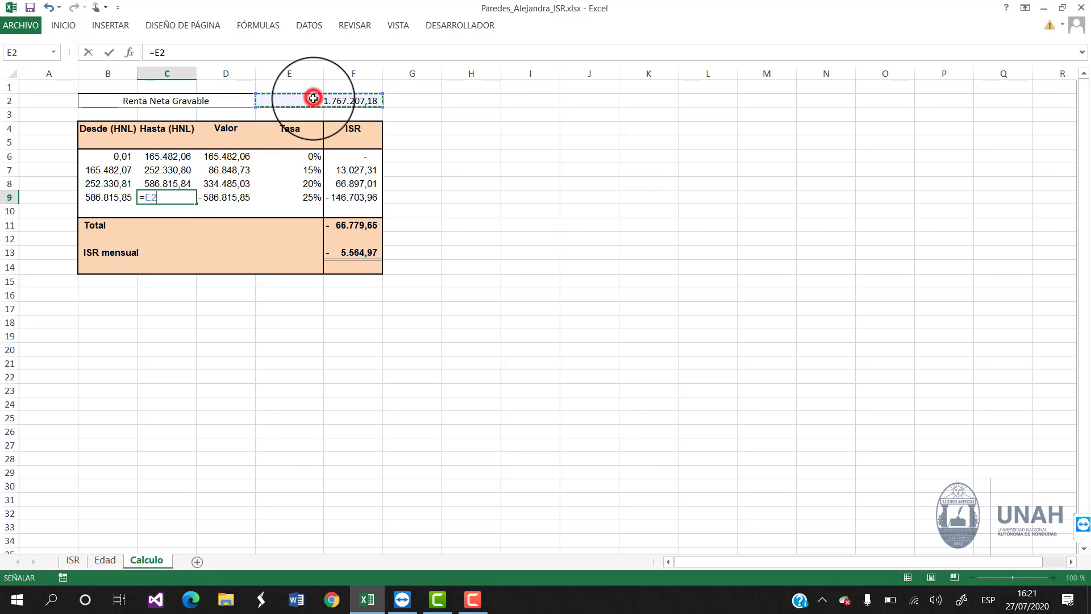
pyautogui.press('Return')
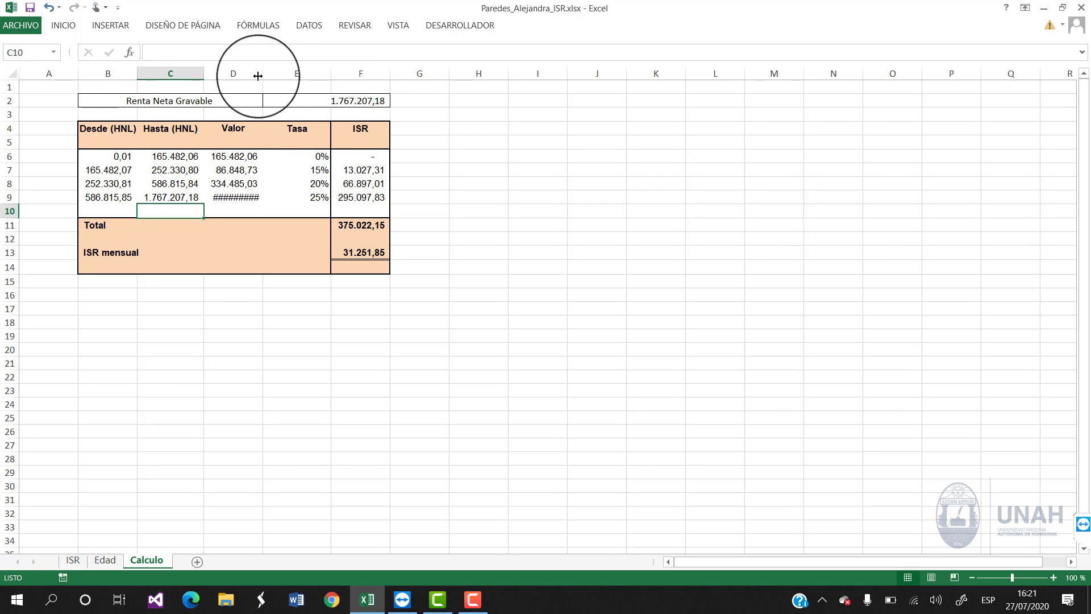
# Step: Widen column D so that the last bracket's Valor fits in its cell
pyautogui.moveTo(258, 72); pyautogui.dragTo(265, 73)
pyautogui.click(279, 74)
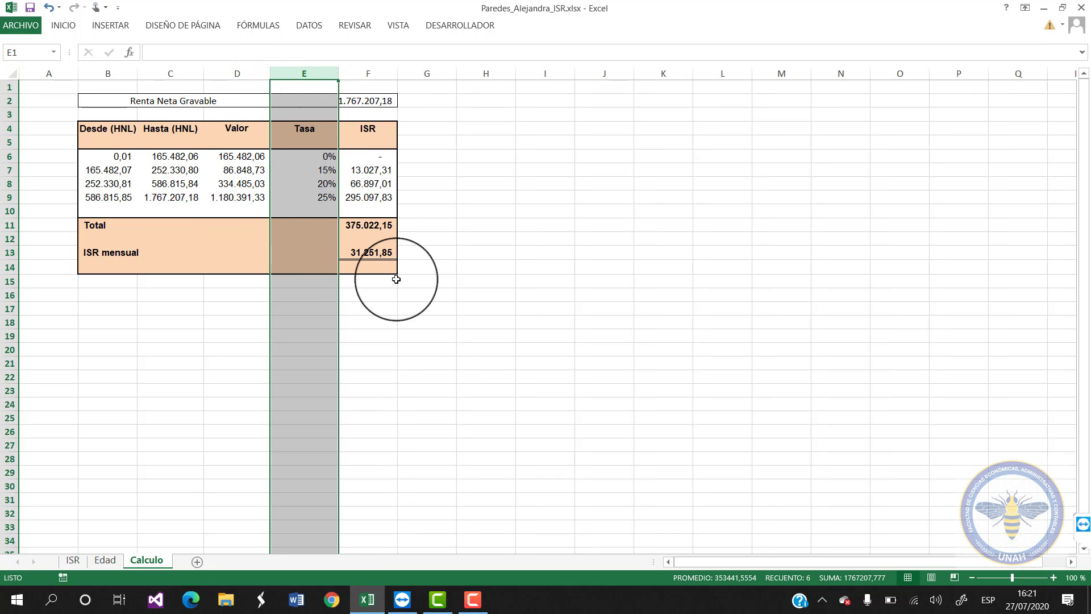
pyautogui.click(440, 277)
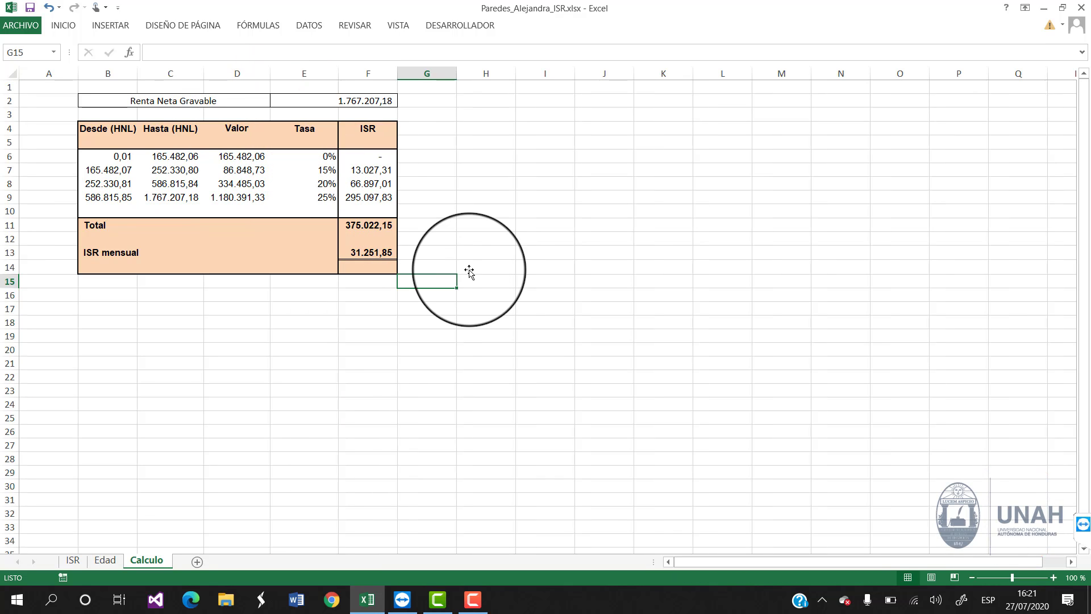